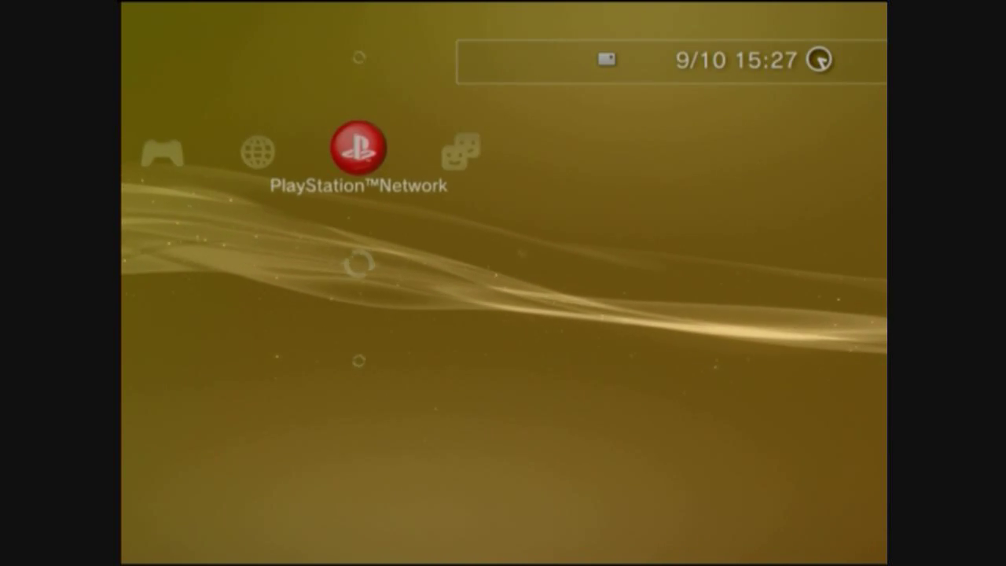
Browse the Game category's entries up to Game Data Utility.
{"action": "key", "text": "Left"}
{"action": "key", "text": "Left"}
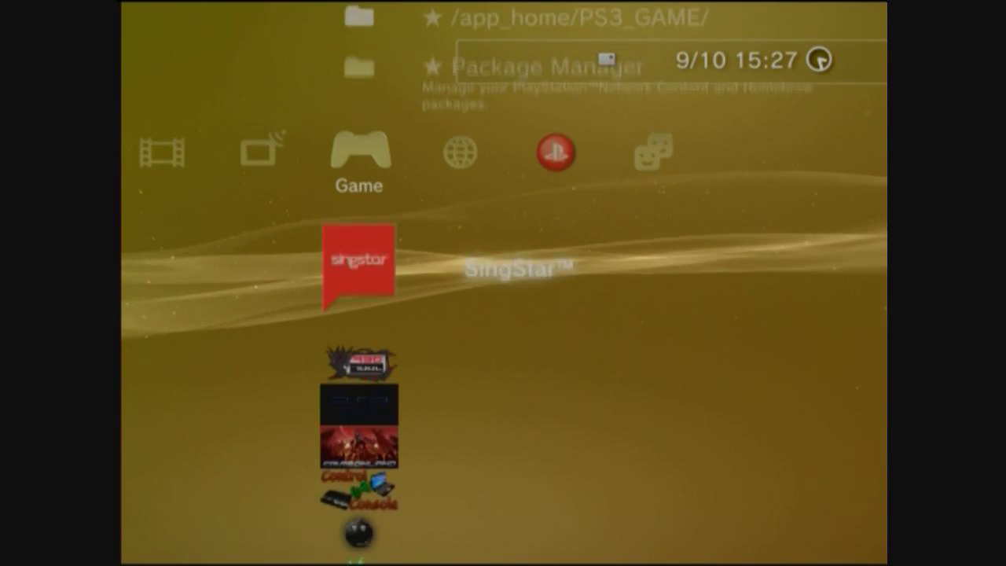
{"action": "key", "text": "Up"}
{"action": "key", "text": "Up"}
{"action": "key", "text": "Up"}
{"action": "key", "text": "Up"}
{"action": "key", "text": "Up"}
{"action": "key", "text": "Up"}
{"action": "key", "text": "Up"}
{"action": "key", "text": "Up"}
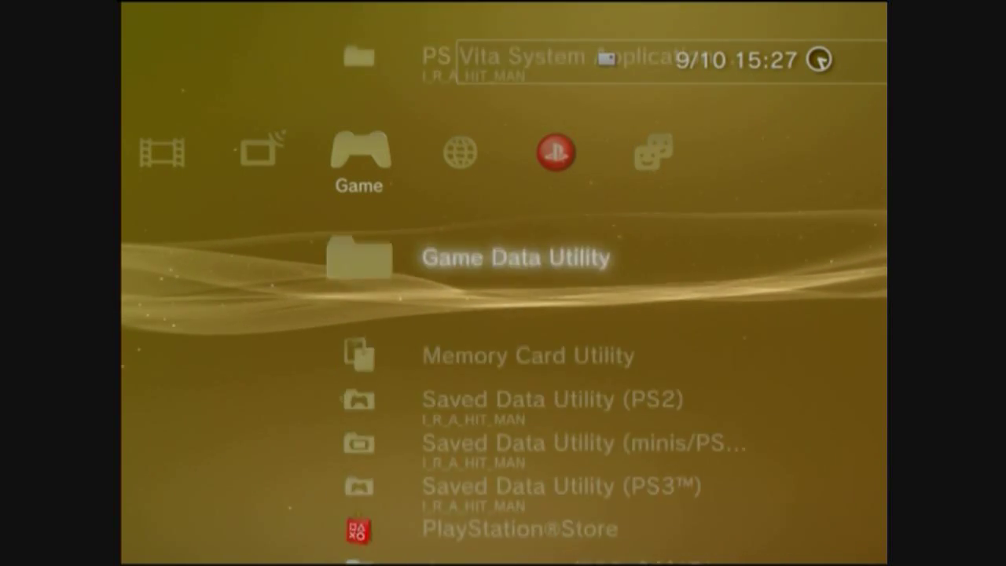
Launch Rebug Toolbox from the Game category.
{"action": "key", "text": "Down"}
{"action": "key", "text": "Down"}
{"action": "key", "text": "Down"}
{"action": "key", "text": "Down"}
{"action": "key", "text": "Down"}
{"action": "key", "text": "Down"}
{"action": "key", "text": "Down"}
{"action": "key", "text": "Down"}
{"action": "key", "text": "Down"}
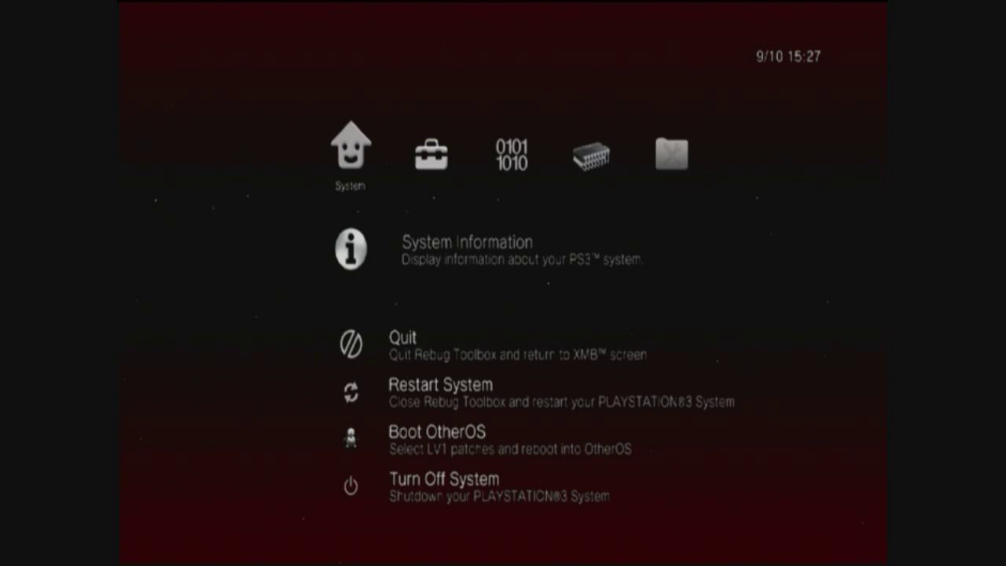
Set Toggle webMAN to Enabled in the toolbox's Selector section and acknowledge the notice.
{"action": "key", "text": "Right"}
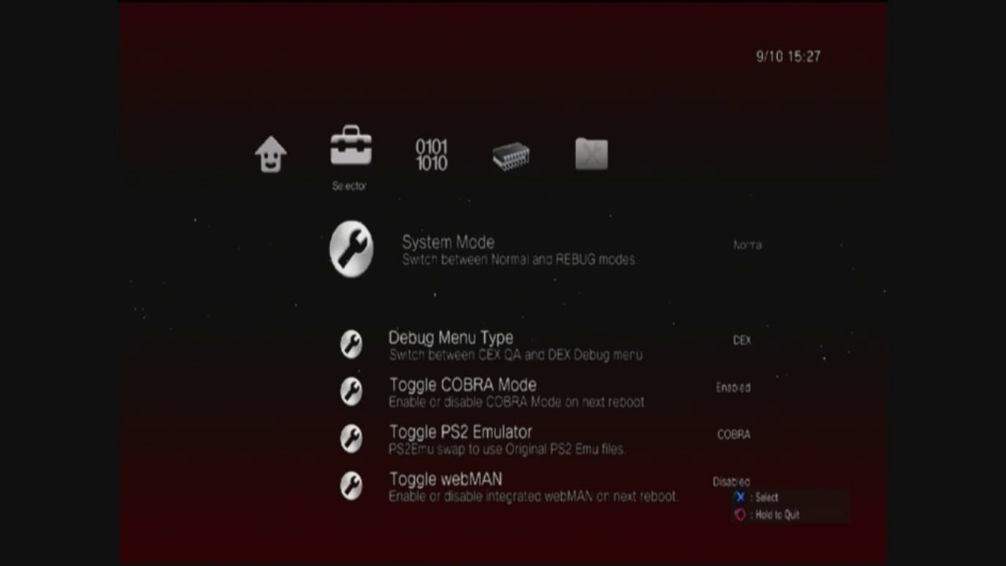
{"action": "key", "text": "Down"}
{"action": "key", "text": "Up"}
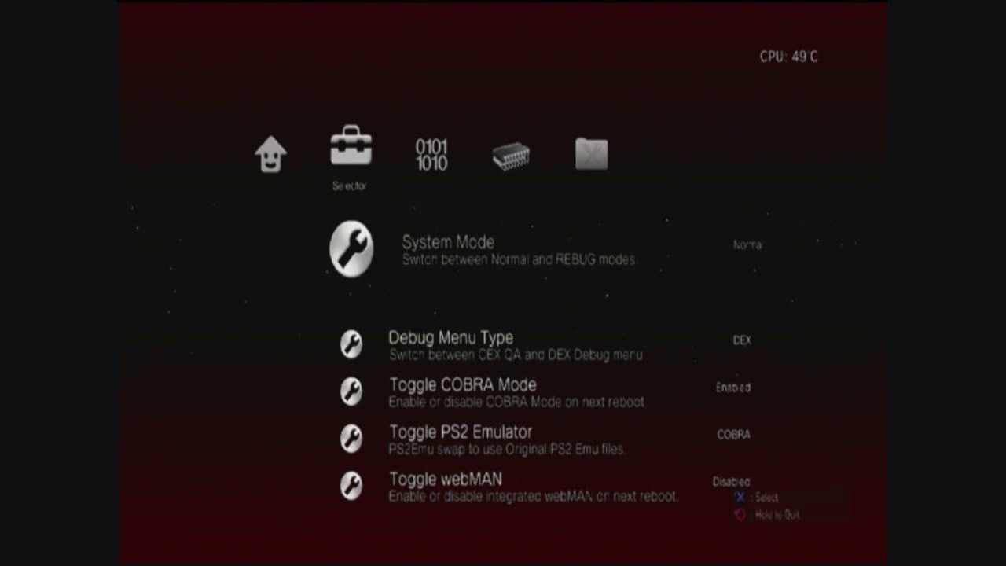
{"action": "key", "text": "Down"}
{"action": "key", "text": "Down"}
{"action": "key", "text": "Down"}
{"action": "key", "text": "Down"}
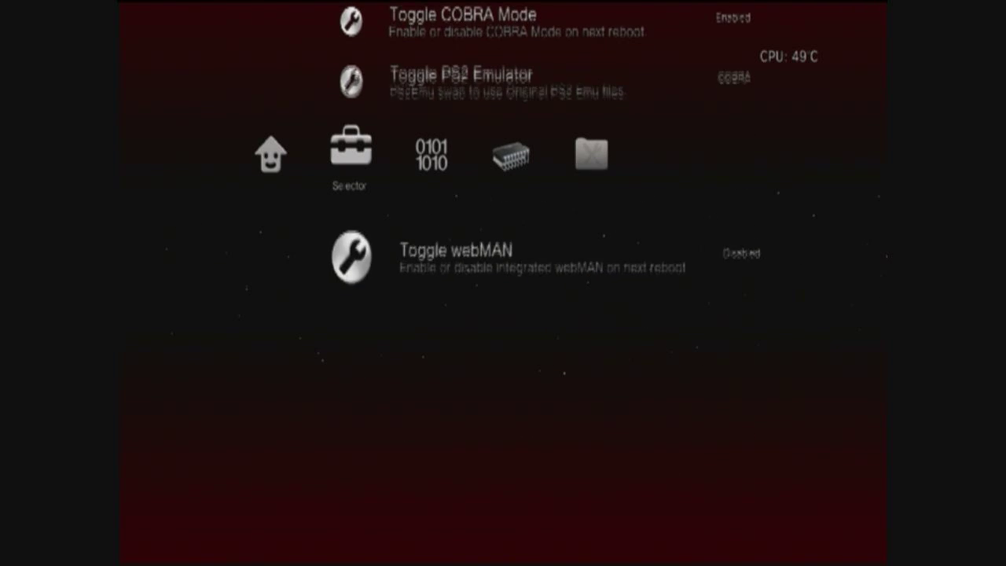
{"action": "key", "text": "Return"}
{"action": "key", "text": "Down"}
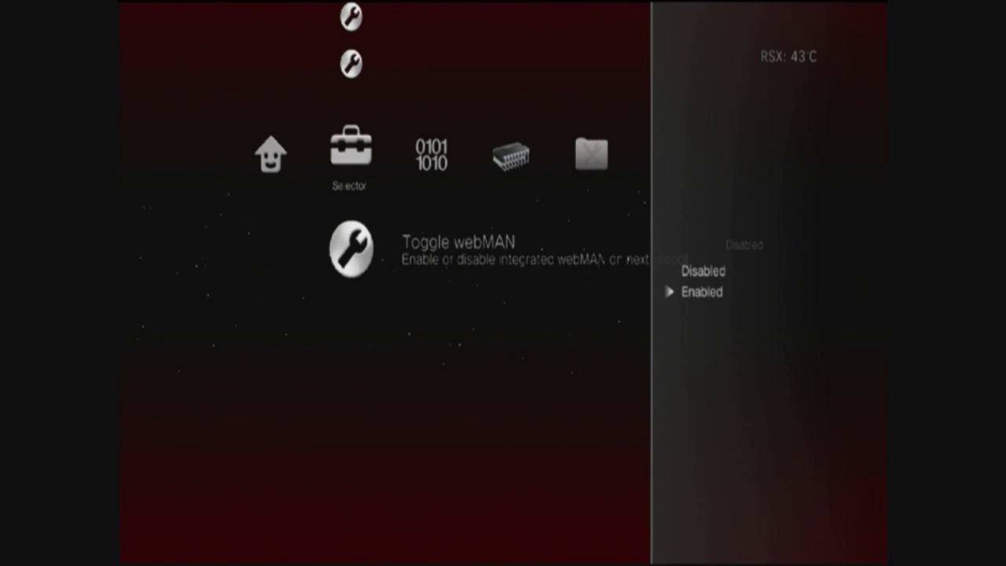
{"action": "key", "text": "Return"}
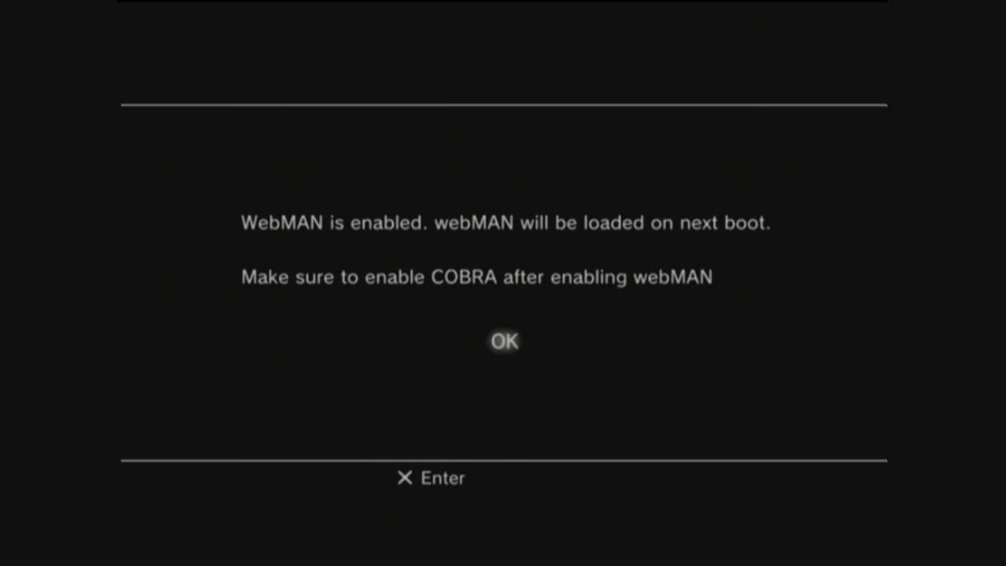
{"action": "key", "text": "Return"}
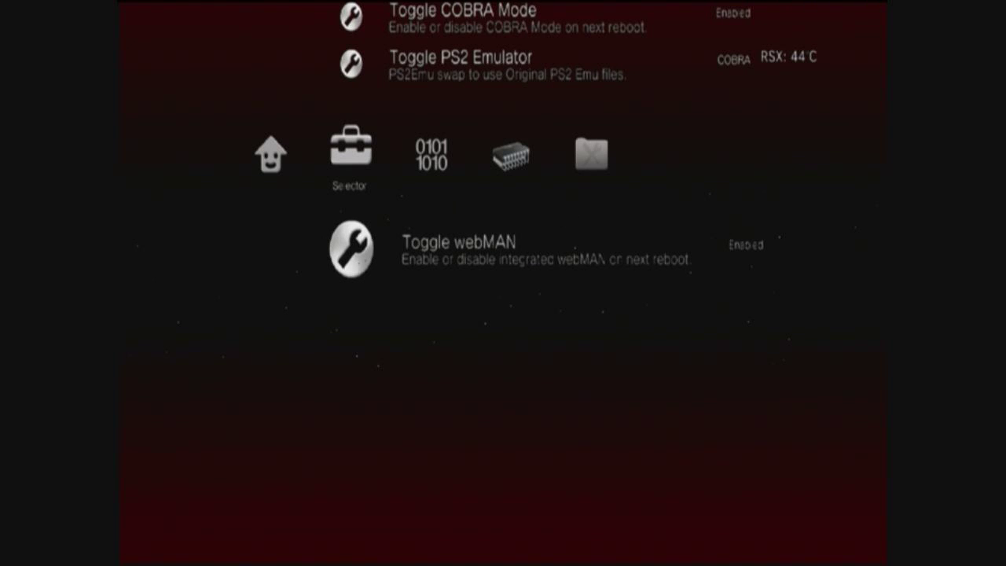
Restart the PS3 with Restart System from the toolbox's System section.
{"action": "key", "text": "Up"}
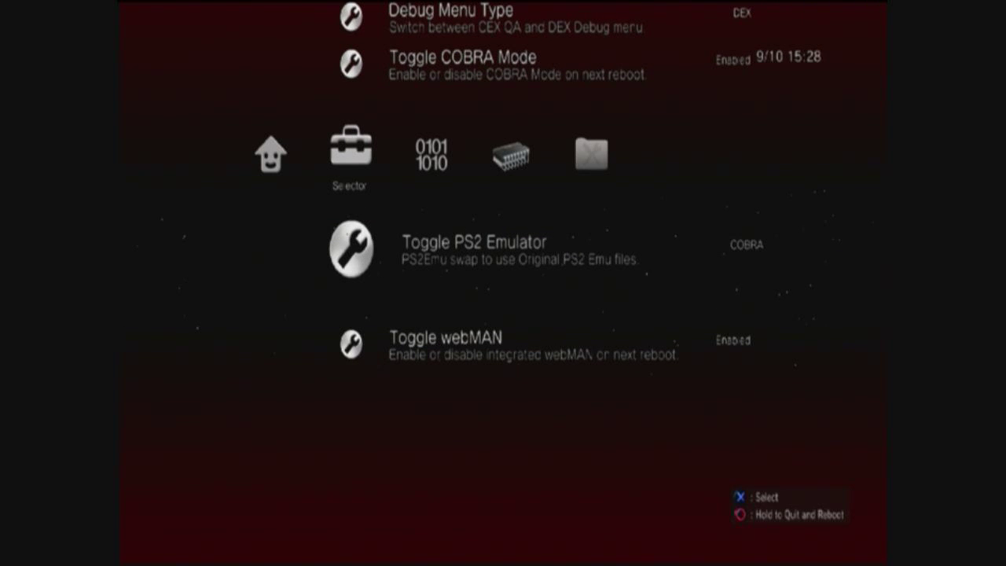
{"action": "key", "text": "Left"}
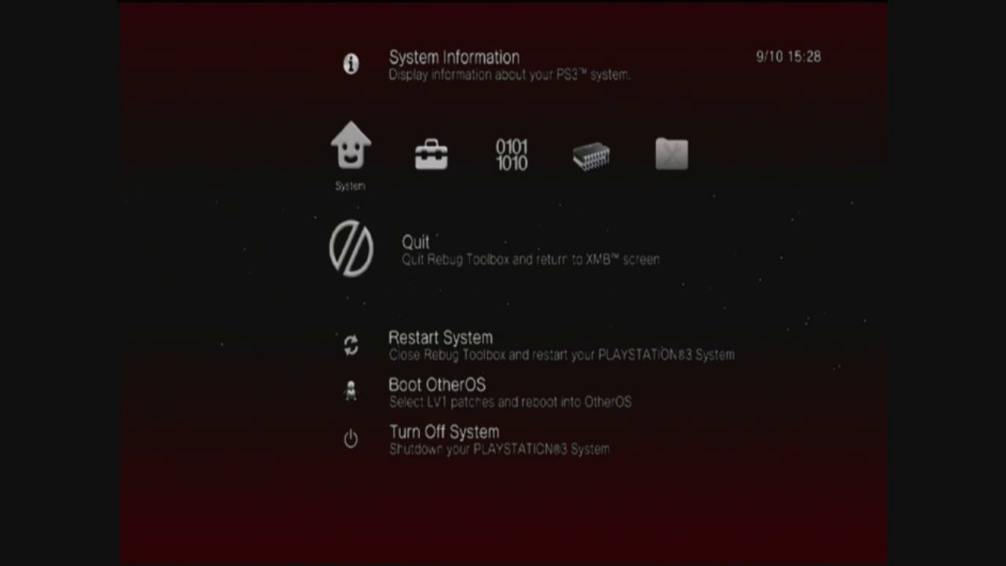
{"action": "key", "text": "Down"}
{"action": "key", "text": "Return"}
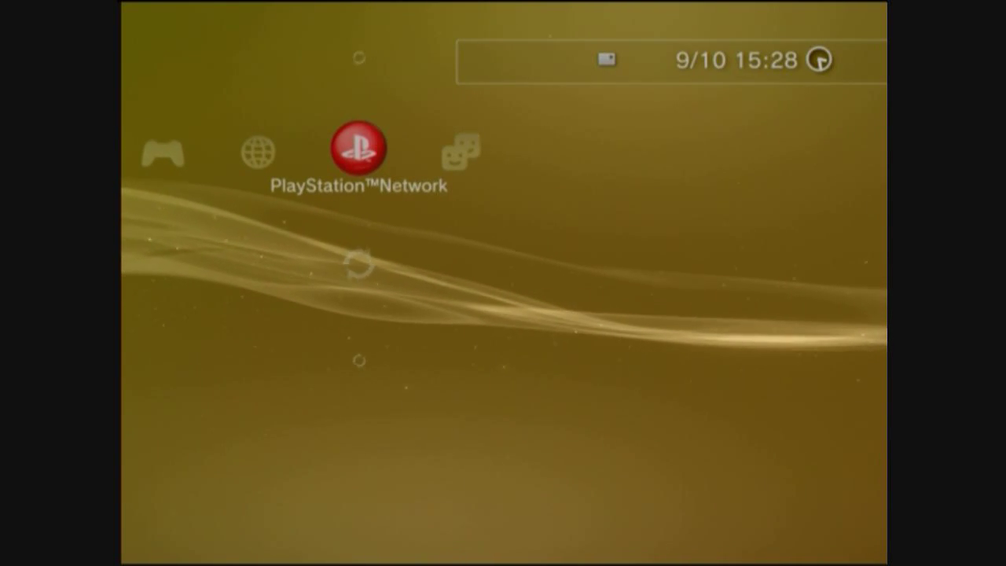
Open webMAN Games in the Game category and bring up the webMAN setup page.
{"action": "key", "text": "Left"}
{"action": "key", "text": "Left"}
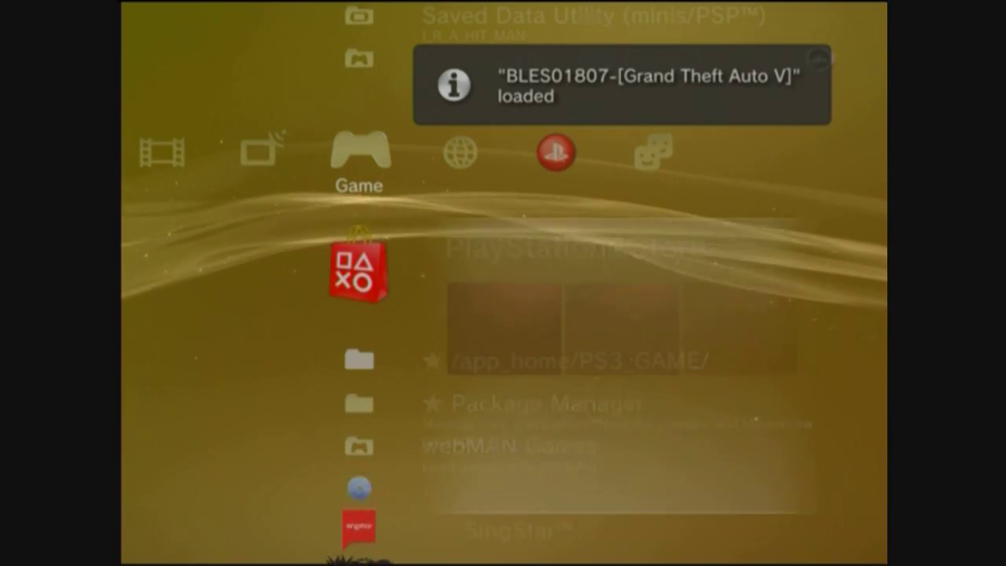
{"action": "key", "text": "Down"}
{"action": "key", "text": "Down"}
{"action": "key", "text": "Down"}
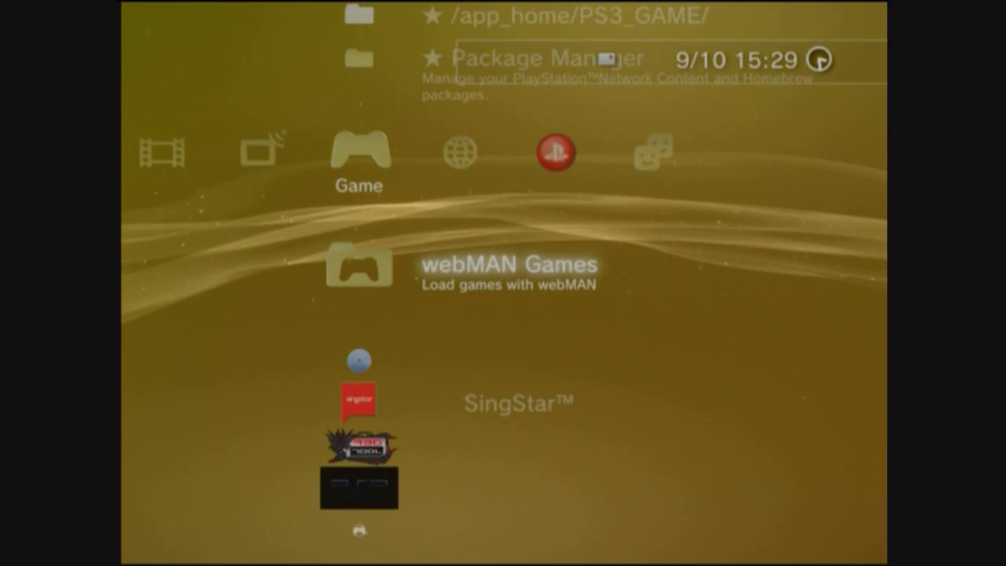
{"action": "key", "text": "Down"}
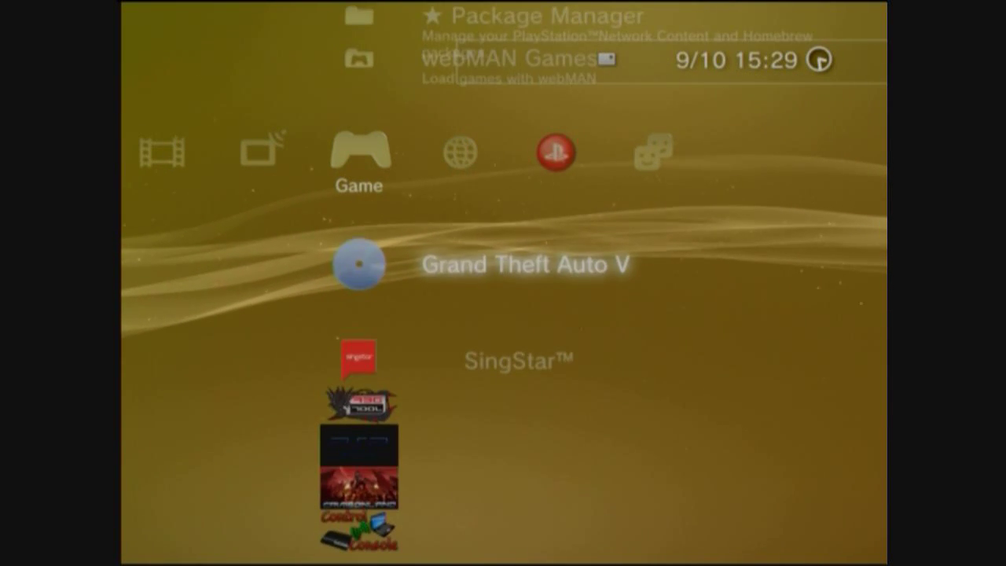
{"action": "key", "text": "Up"}
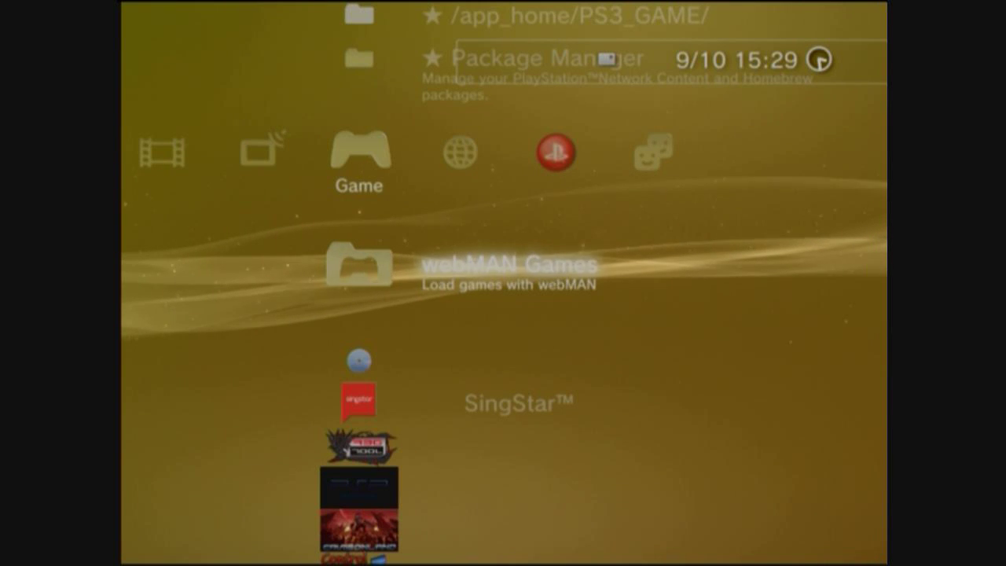
{"action": "key", "text": "Return"}
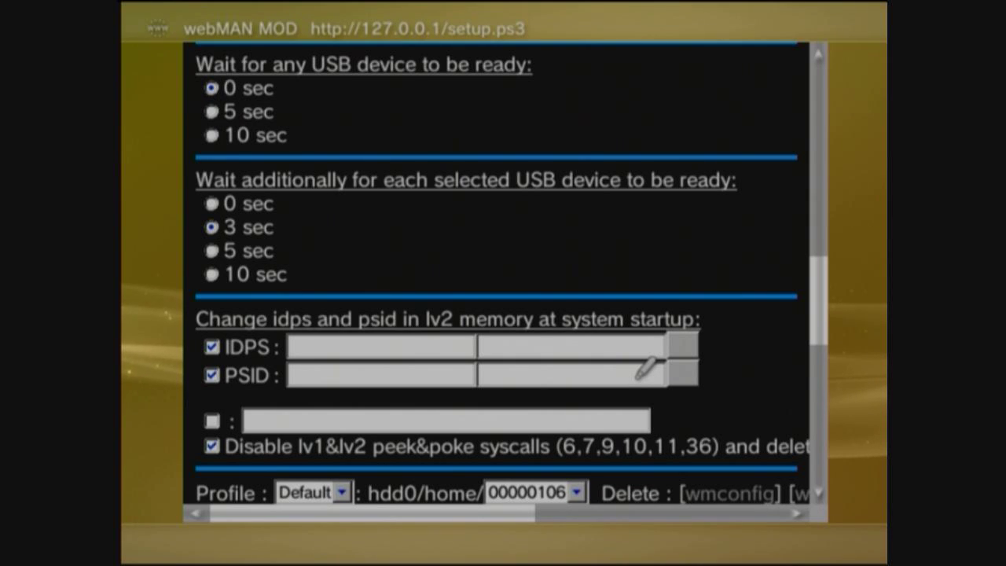
Examine the IDPS/PSID, profile, plugin memory, language and pad shortcut settings down to the end of the setup page.
{"action": "scroll", "coordinate": [644, 369], "scroll_direction": "down", "scroll_amount": 4}
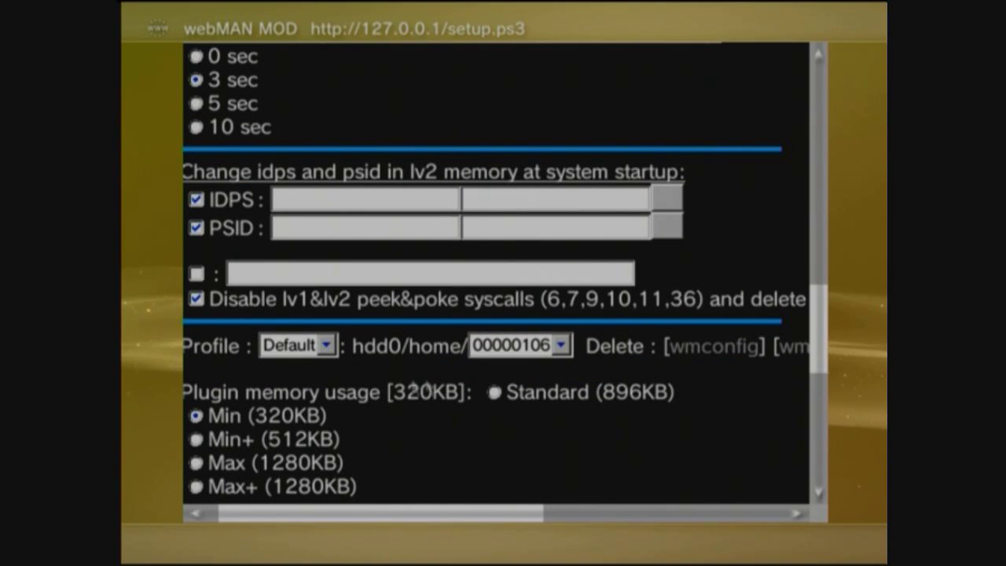
{"action": "scroll", "coordinate": [191, 386], "scroll_direction": "down", "scroll_amount": 3}
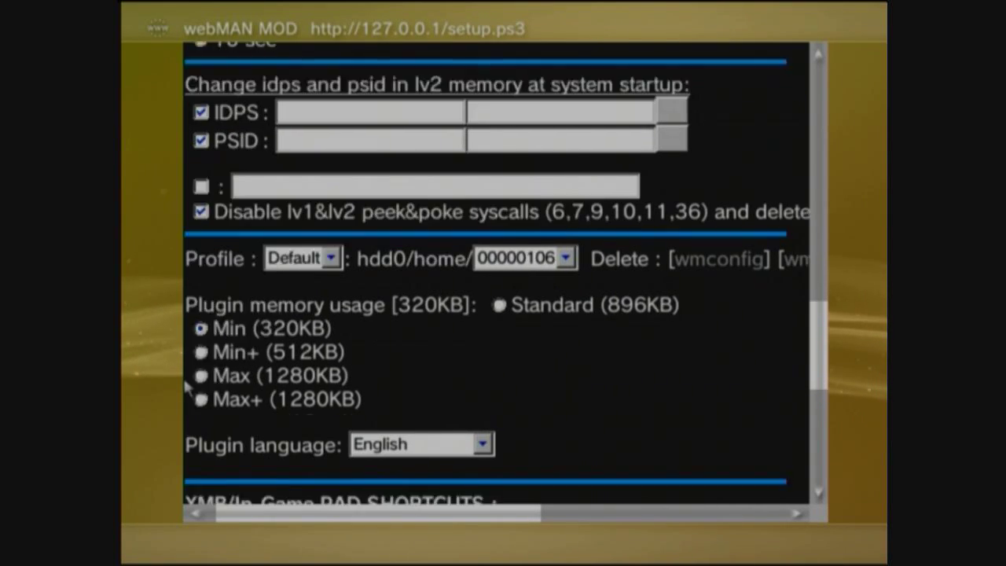
{"action": "scroll", "coordinate": [189, 388], "scroll_direction": "down", "scroll_amount": 3}
{"action": "scroll", "coordinate": [189, 388], "scroll_direction": "down", "scroll_amount": 4}
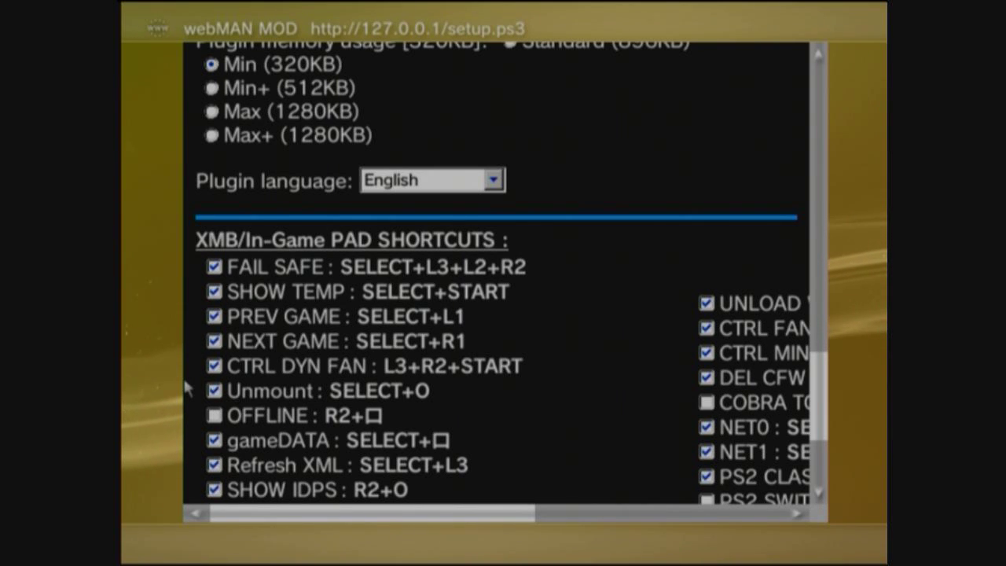
{"action": "scroll", "coordinate": [188, 388], "scroll_direction": "down", "scroll_amount": 3}
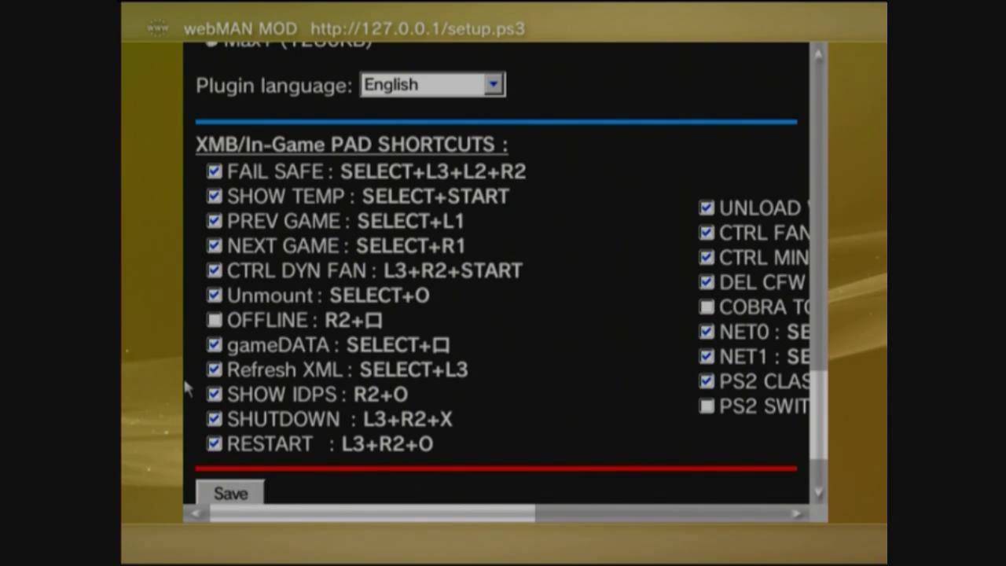
{"action": "scroll", "coordinate": [189, 387], "scroll_direction": "down", "scroll_amount": 1}
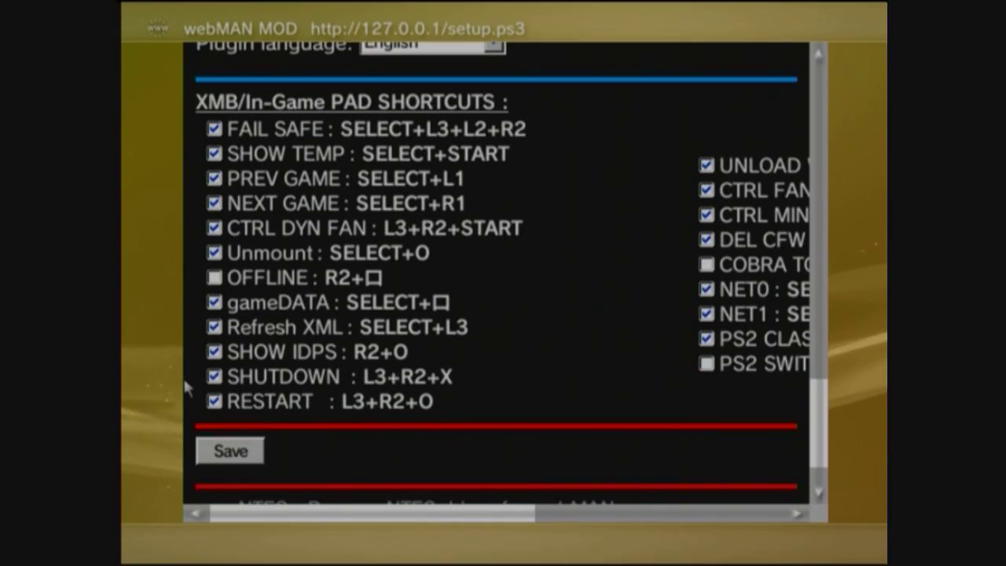
{"action": "scroll", "coordinate": [187, 387], "scroll_direction": "down", "scroll_amount": 2}
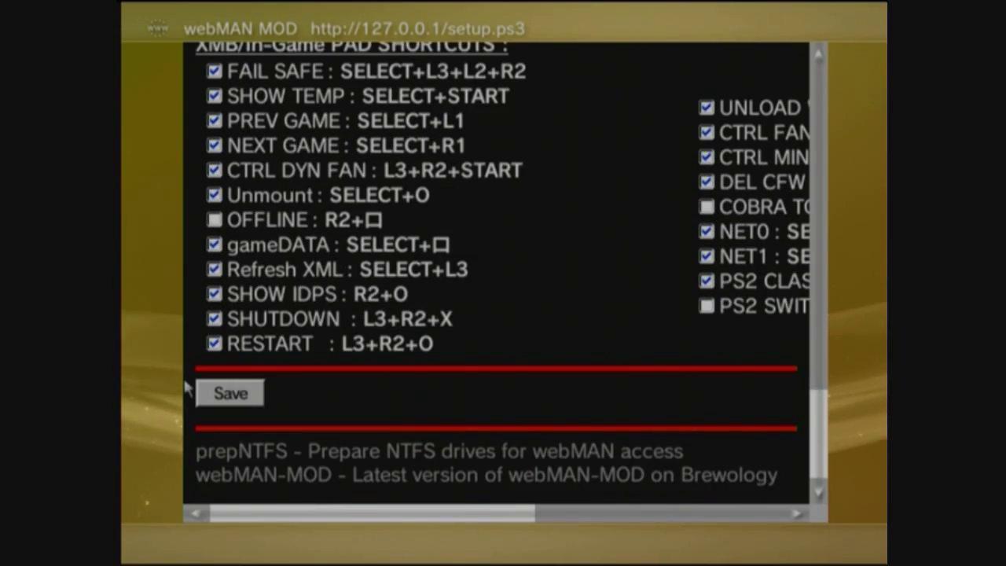
Return to the start of the setup page and examine the device scan, content scan, startup and fan control options.
{"action": "scroll", "coordinate": [187, 388], "scroll_direction": "up", "scroll_amount": 10}
{"action": "scroll", "coordinate": [187, 387], "scroll_direction": "up", "scroll_amount": 20}
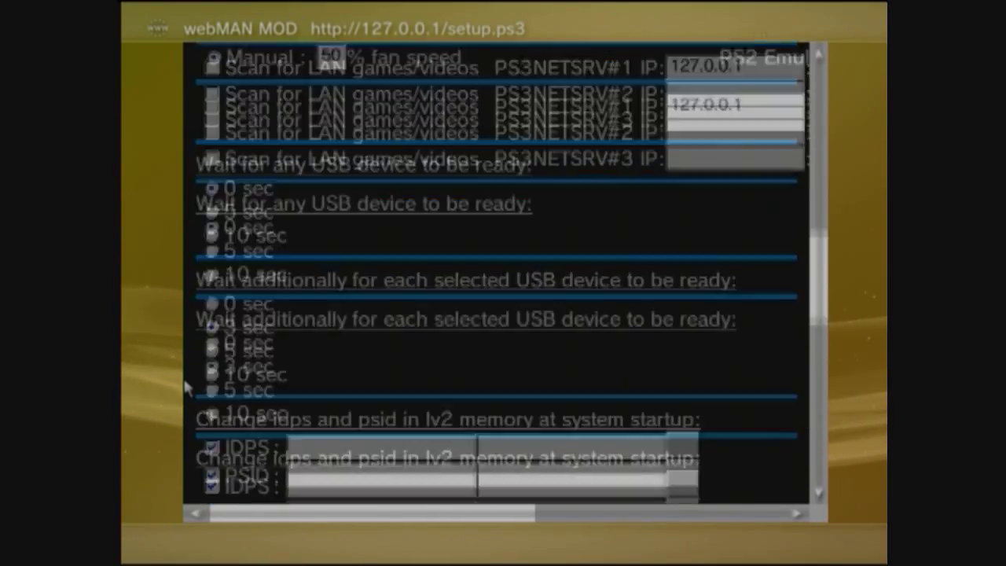
{"action": "scroll", "coordinate": [187, 387], "scroll_direction": "up", "scroll_amount": 5}
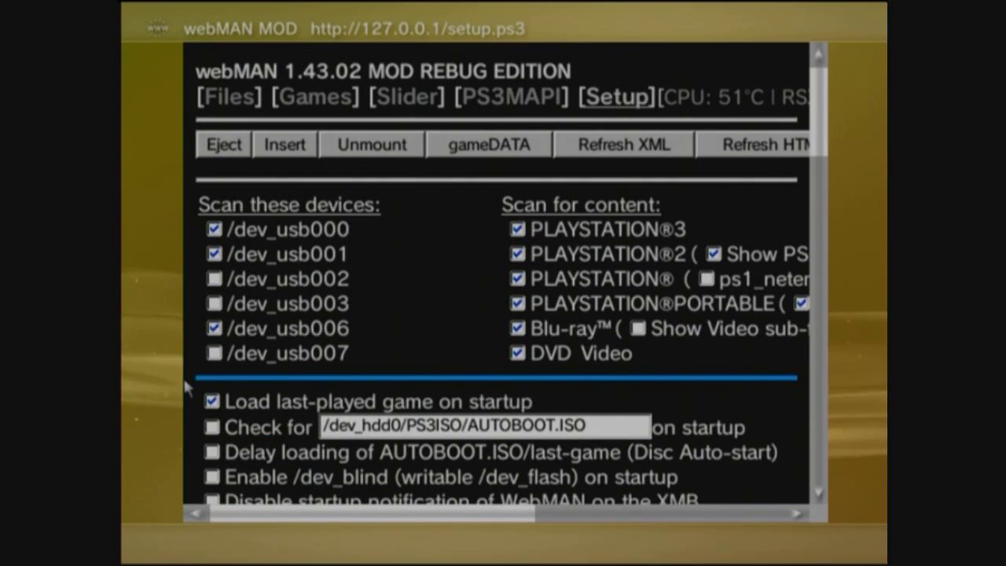
{"action": "scroll", "coordinate": [187, 387], "scroll_direction": "right", "scroll_amount": 5}
{"action": "scroll", "coordinate": [187, 387], "scroll_direction": "left", "scroll_amount": 5}
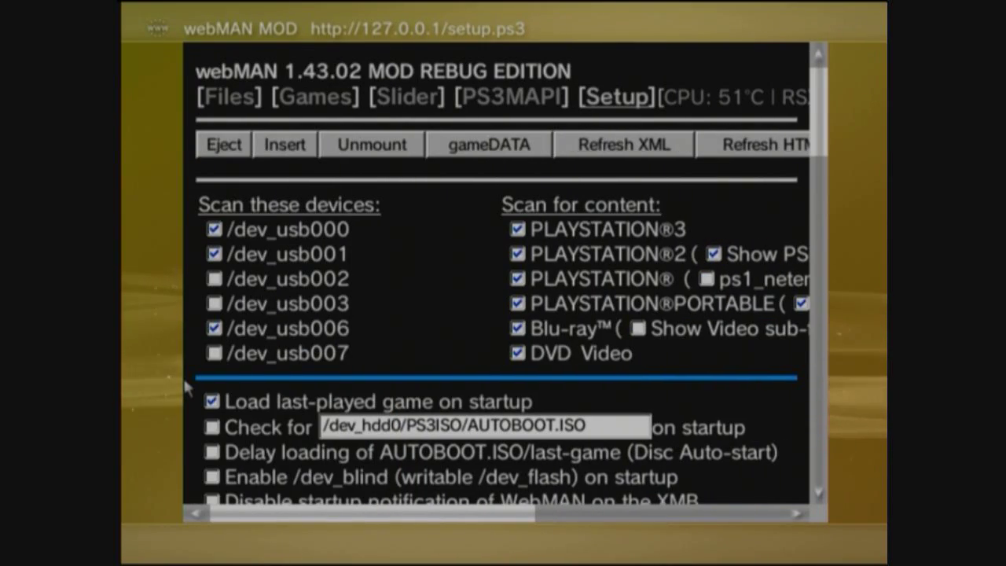
{"action": "scroll", "coordinate": [187, 388], "scroll_direction": "down", "scroll_amount": 5}
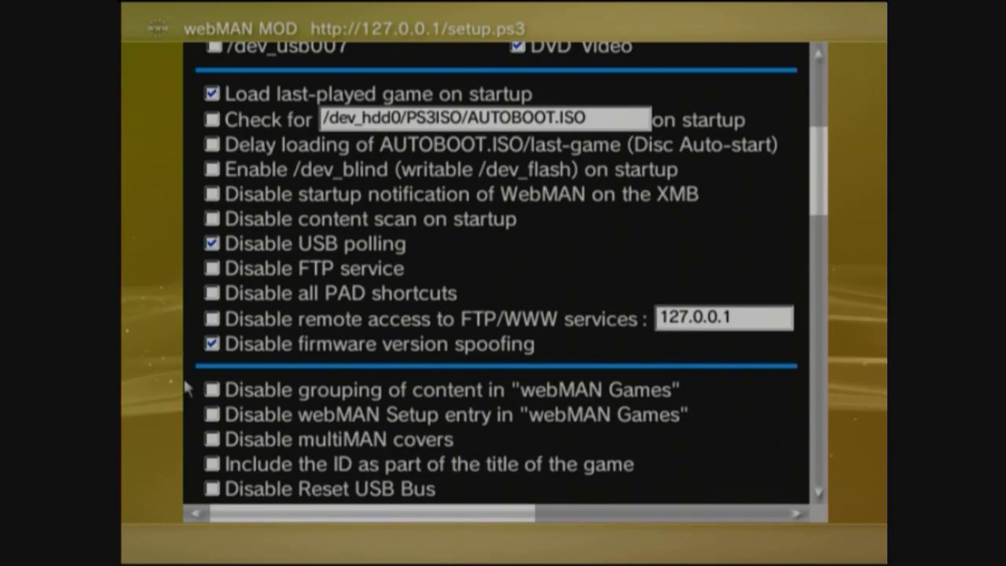
{"action": "scroll", "coordinate": [187, 387], "scroll_direction": "up", "scroll_amount": 3}
{"action": "scroll", "coordinate": [187, 387], "scroll_direction": "right", "scroll_amount": 5}
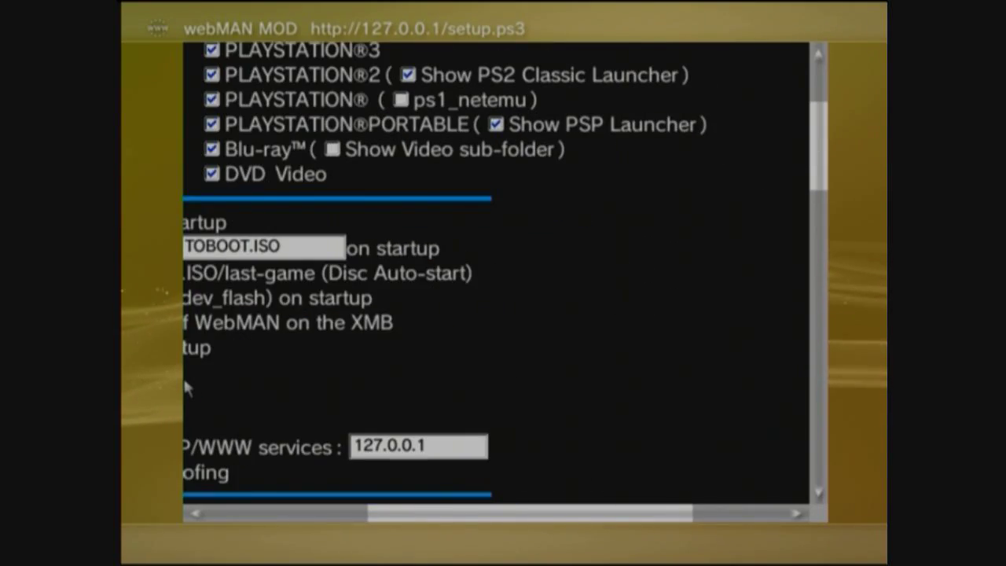
{"action": "scroll", "coordinate": [187, 387], "scroll_direction": "left", "scroll_amount": 5}
{"action": "scroll", "coordinate": [187, 387], "scroll_direction": "up", "scroll_amount": 2}
{"action": "scroll", "coordinate": [187, 388], "scroll_direction": "down", "scroll_amount": 9}
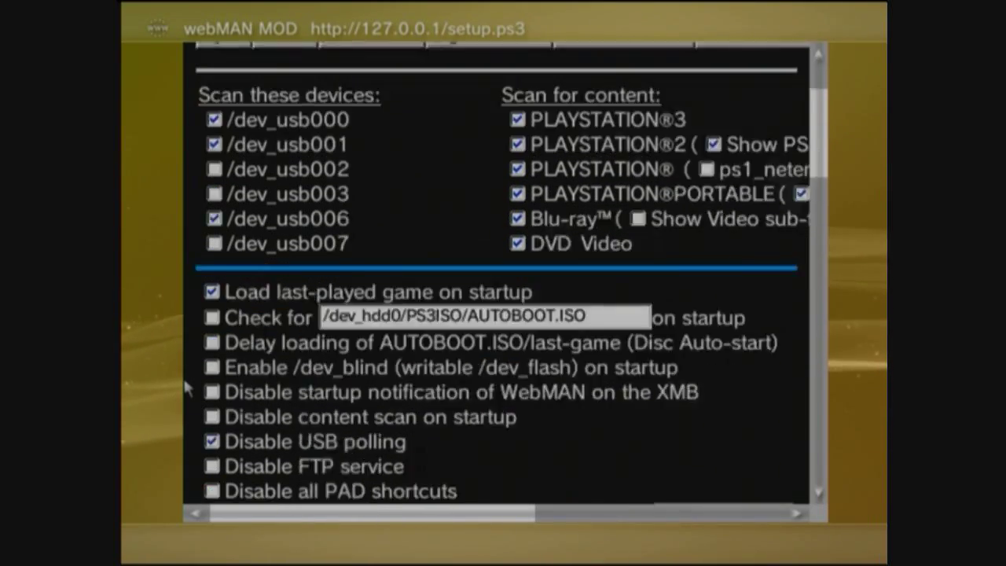
{"action": "scroll", "coordinate": [187, 387], "scroll_direction": "up", "scroll_amount": 3}
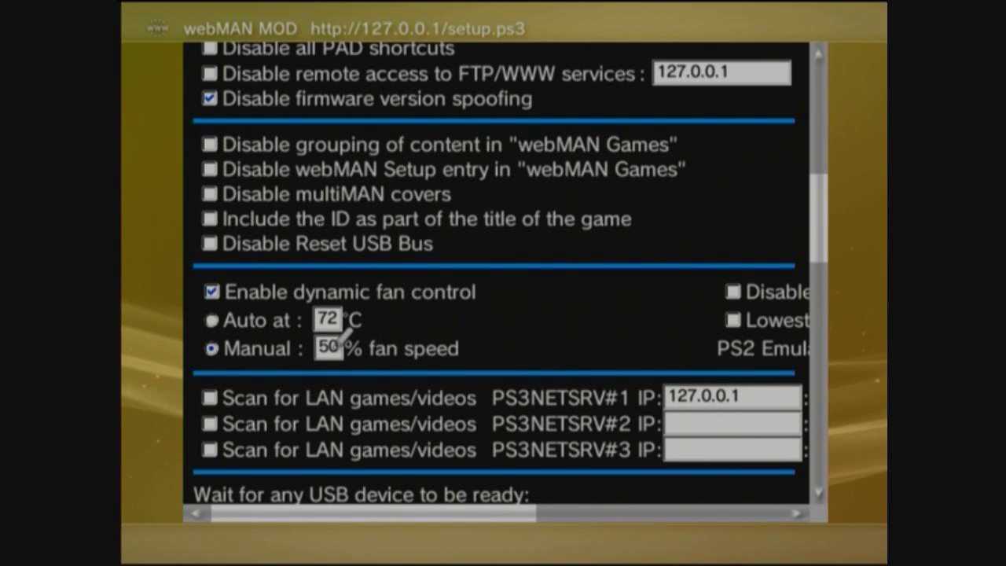
{"action": "left_click", "coordinate": [339, 334]}
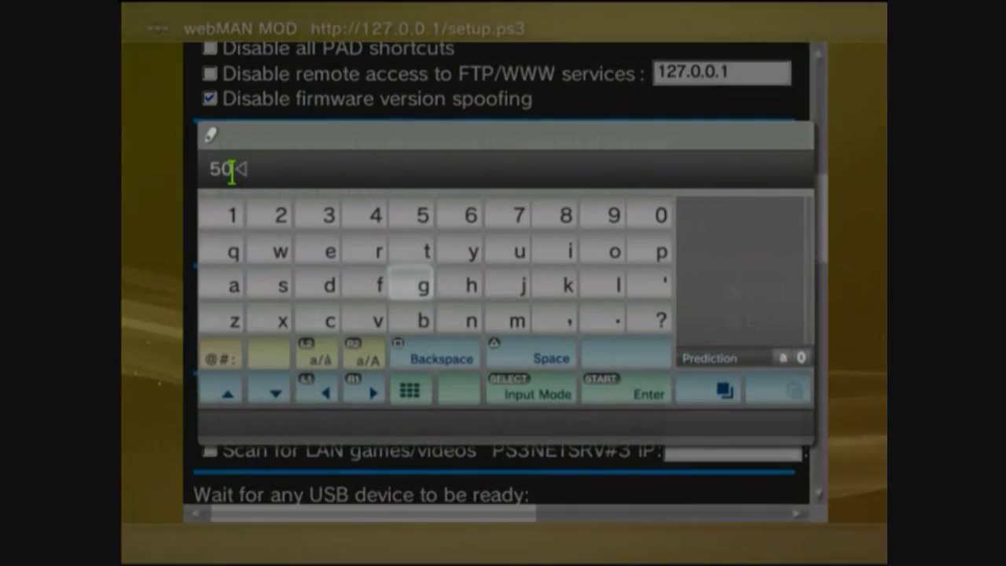
{"action": "key", "text": "BackSpace"}
{"action": "key", "text": "BackSpace"}
{"action": "key", "text": "Up"}
{"action": "key", "text": "Left"}
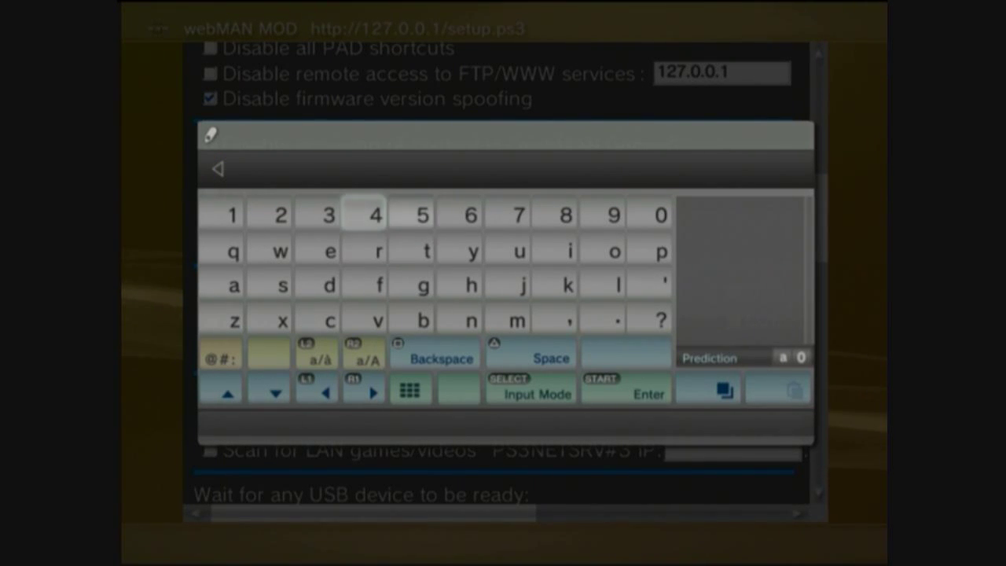
{"action": "key", "text": "Escape"}
{"action": "key", "text": "Escape"}
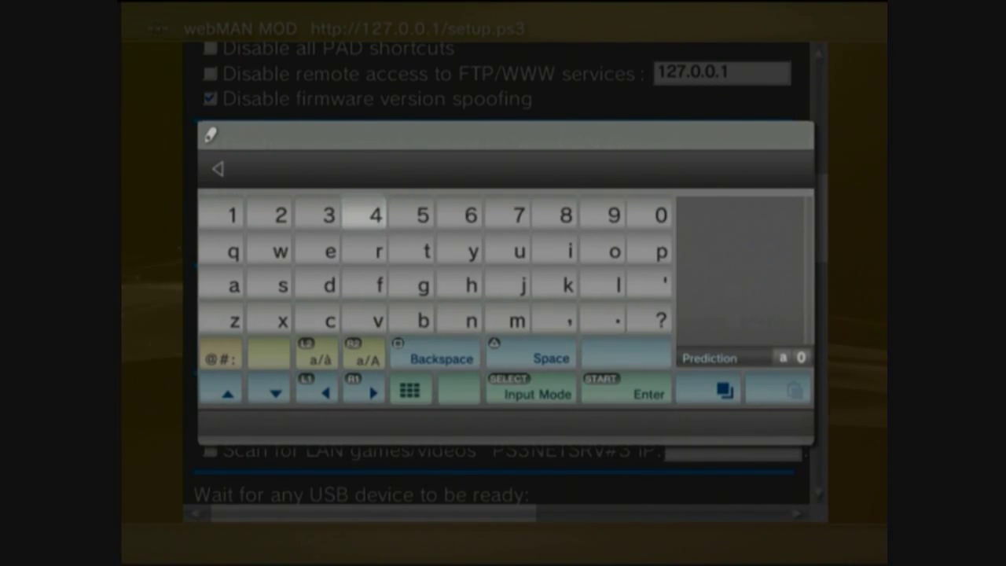
{"action": "key", "text": "Escape"}
{"action": "key", "text": "Return"}
Examine the LAN game scan, USB wait, IDPS/PSID and plugin memory options, and leave the webMAN setup page.
{"action": "scroll", "coordinate": [343, 322], "scroll_direction": "down", "scroll_amount": 2}
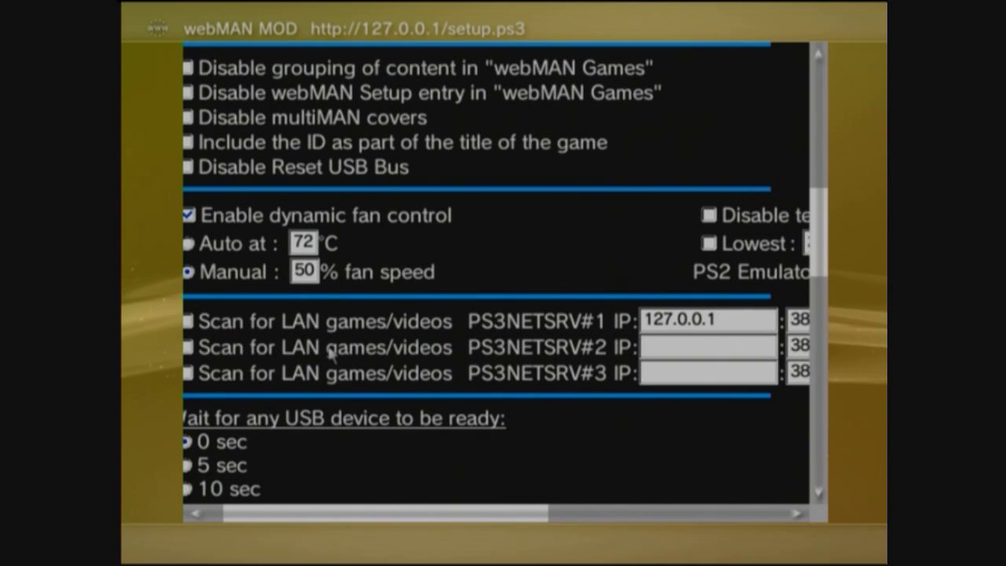
{"action": "scroll", "coordinate": [331, 354], "scroll_direction": "down", "scroll_amount": 1}
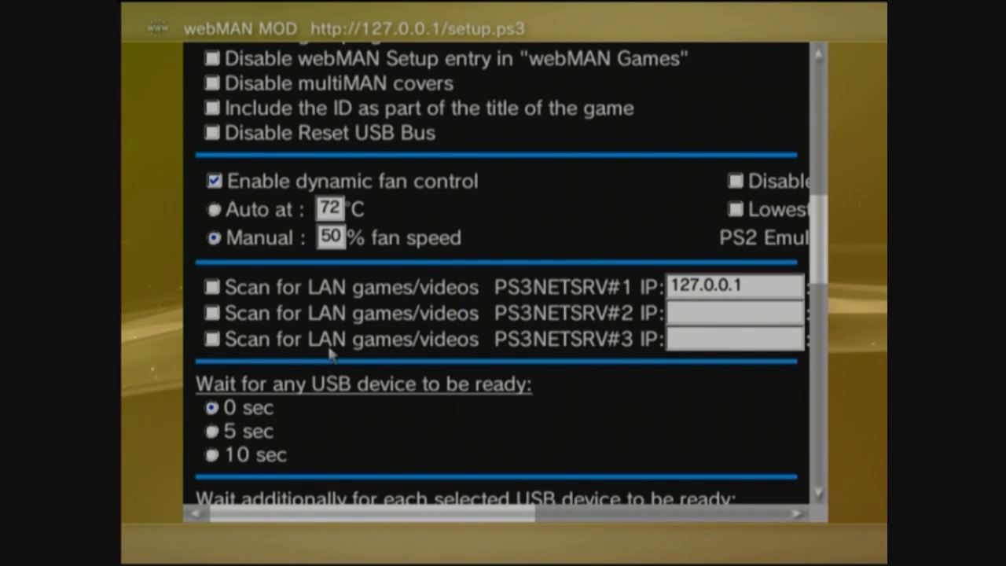
{"action": "scroll", "coordinate": [330, 355], "scroll_direction": "right", "scroll_amount": 2}
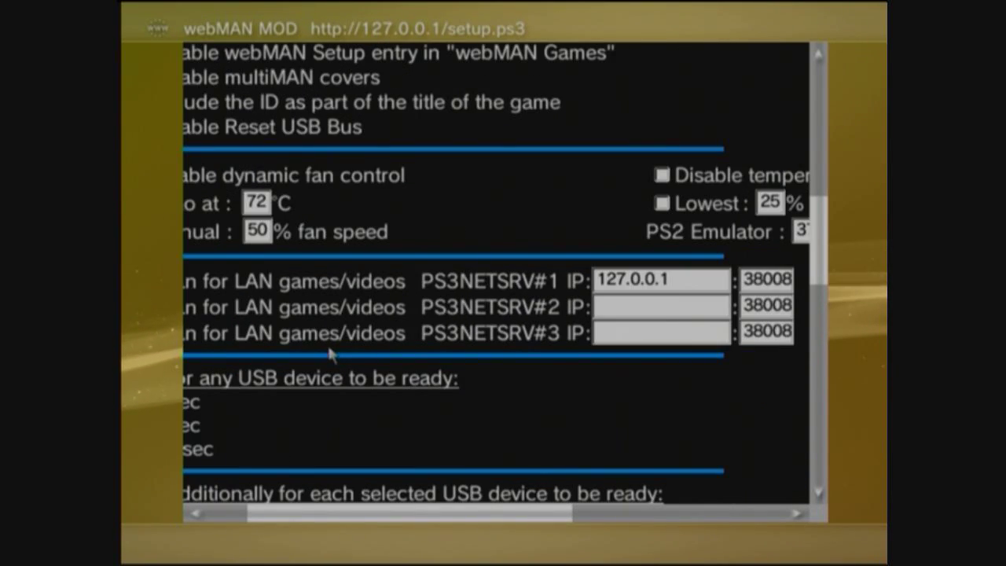
{"action": "scroll", "coordinate": [330, 356], "scroll_direction": "left", "scroll_amount": 2}
{"action": "scroll", "coordinate": [330, 355], "scroll_direction": "down", "scroll_amount": 4}
{"action": "scroll", "coordinate": [330, 355], "scroll_direction": "right", "scroll_amount": 2}
{"action": "scroll", "coordinate": [330, 355], "scroll_direction": "down", "scroll_amount": 6}
{"action": "scroll", "coordinate": [330, 355], "scroll_direction": "left", "scroll_amount": 1}
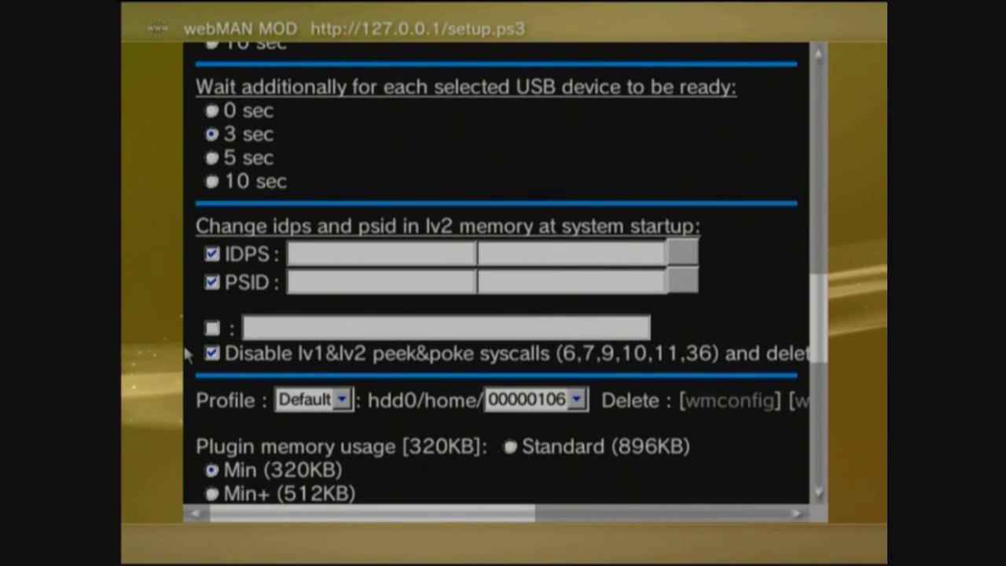
{"action": "scroll", "coordinate": [186, 355], "scroll_direction": "down", "scroll_amount": 2}
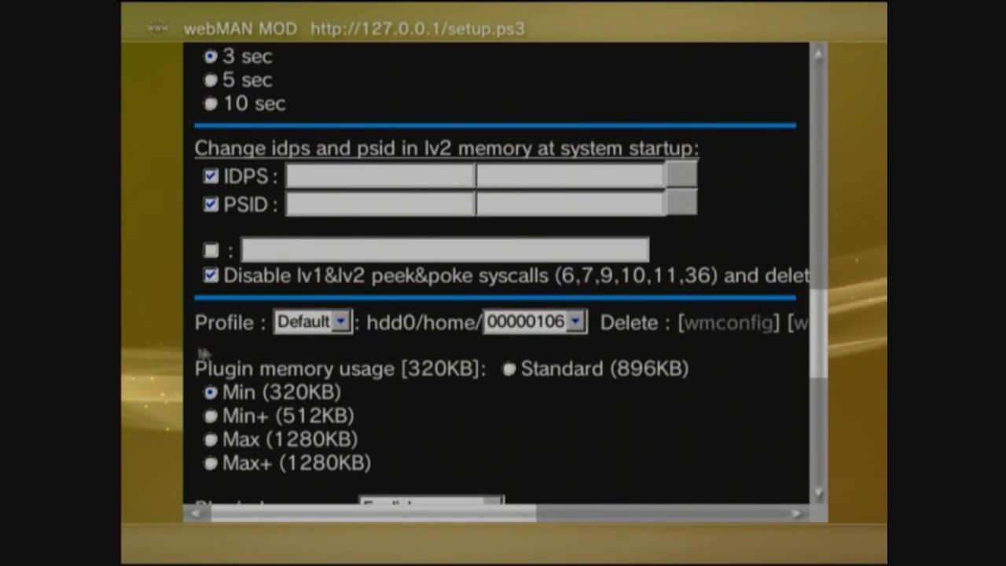
{"action": "key", "text": "Escape"}
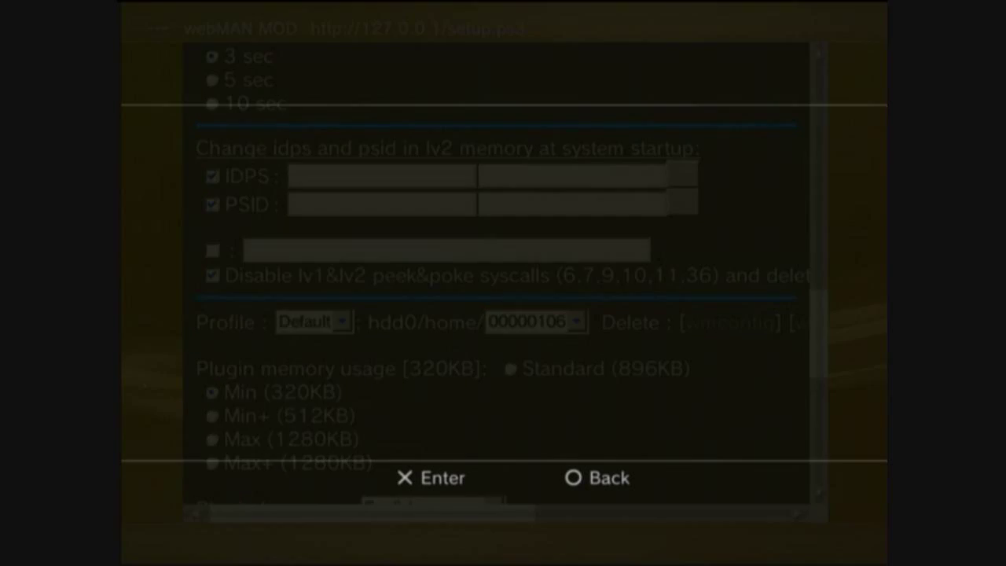
{"action": "key", "text": "Return"}
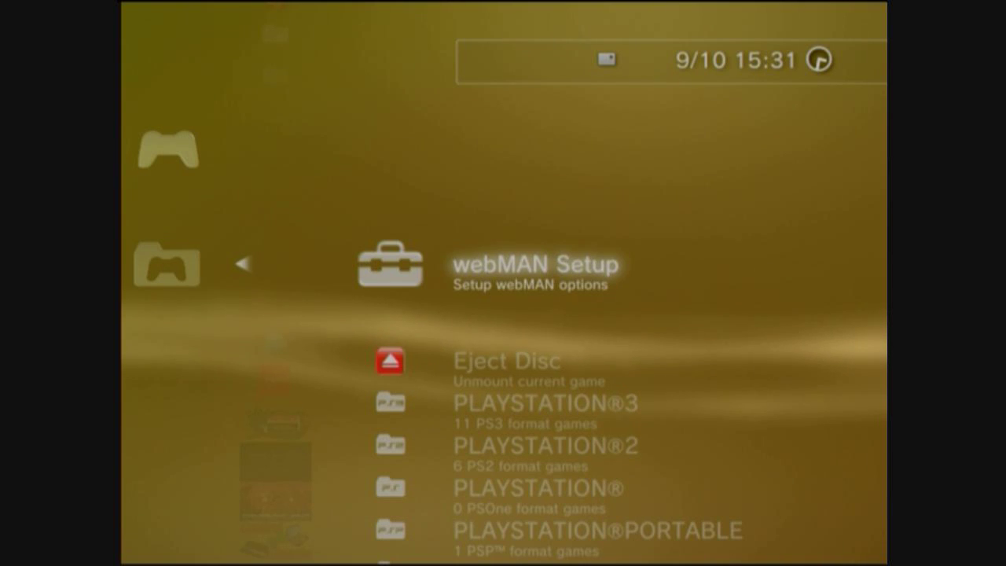
Open the PLAYSTATION®3 folder in webMAN Games and look through its list of games.
{"action": "key", "text": "Down"}
{"action": "key", "text": "Down"}
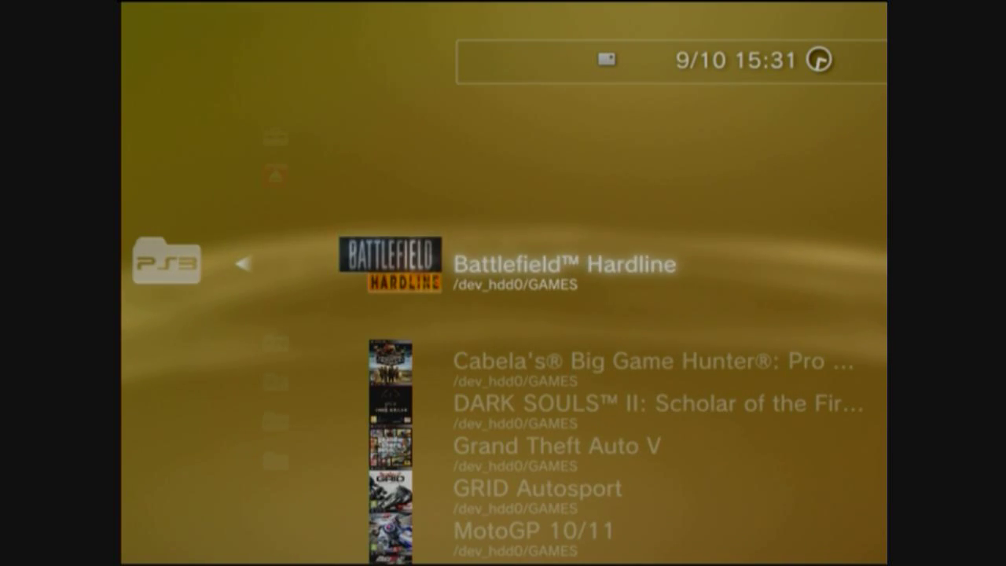
{"action": "key", "text": "Down"}
{"action": "key", "text": "Down"}
{"action": "key", "text": "Down"}
{"action": "key", "text": "Down"}
{"action": "key", "text": "Down"}
{"action": "key", "text": "Down"}
{"action": "key", "text": "Down"}
{"action": "key", "text": "Down"}
{"action": "key", "text": "Down"}
{"action": "key", "text": "Down"}
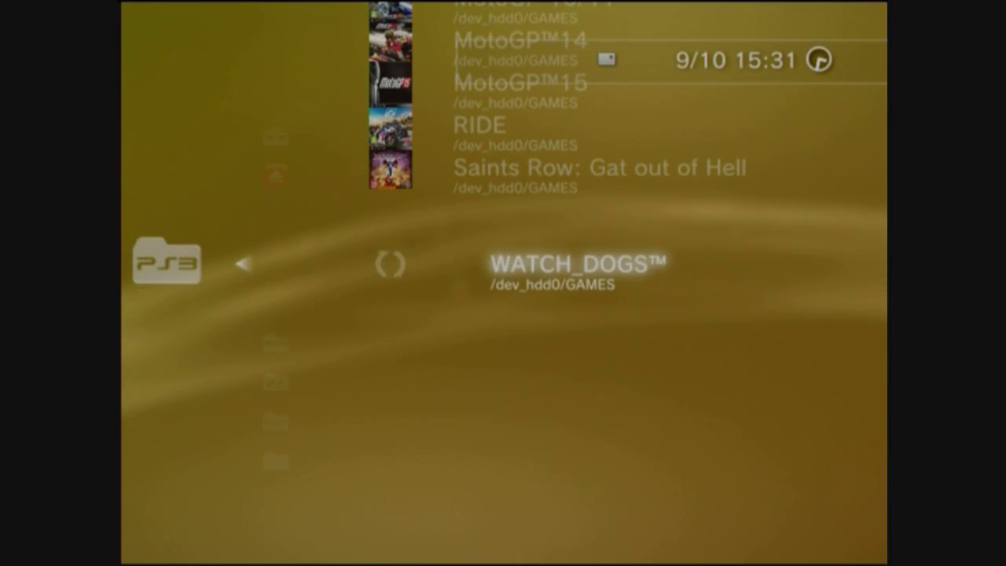
{"action": "key", "text": "Up"}
{"action": "key", "text": "Up"}
{"action": "key", "text": "Up"}
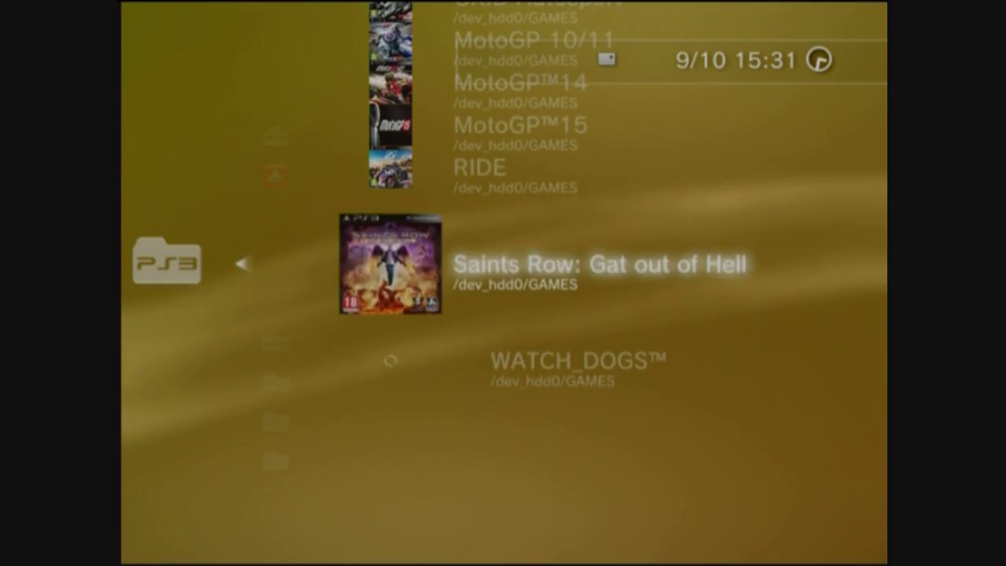
{"action": "key", "text": "Up"}
{"action": "key", "text": "Up"}
{"action": "key", "text": "Up"}
{"action": "key", "text": "Up"}
{"action": "key", "text": "Up"}
{"action": "key", "text": "Up"}
{"action": "key", "text": "Up"}
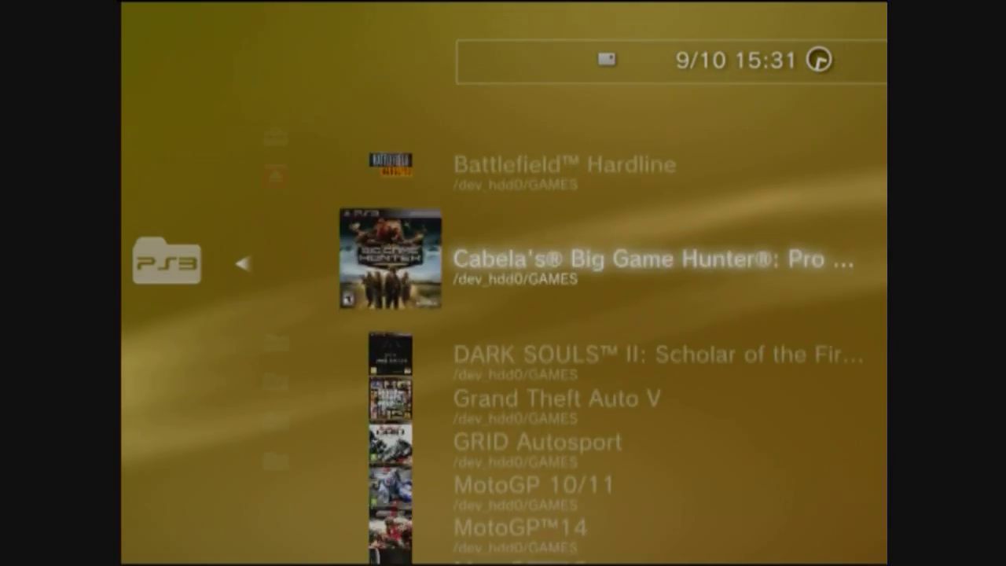
Open the PLAYSTATION®2 folder in webMAN Games, look through its games and return to the Game category.
{"action": "key", "text": "Left"}
{"action": "key", "text": "Down"}
{"action": "key", "text": "Right"}
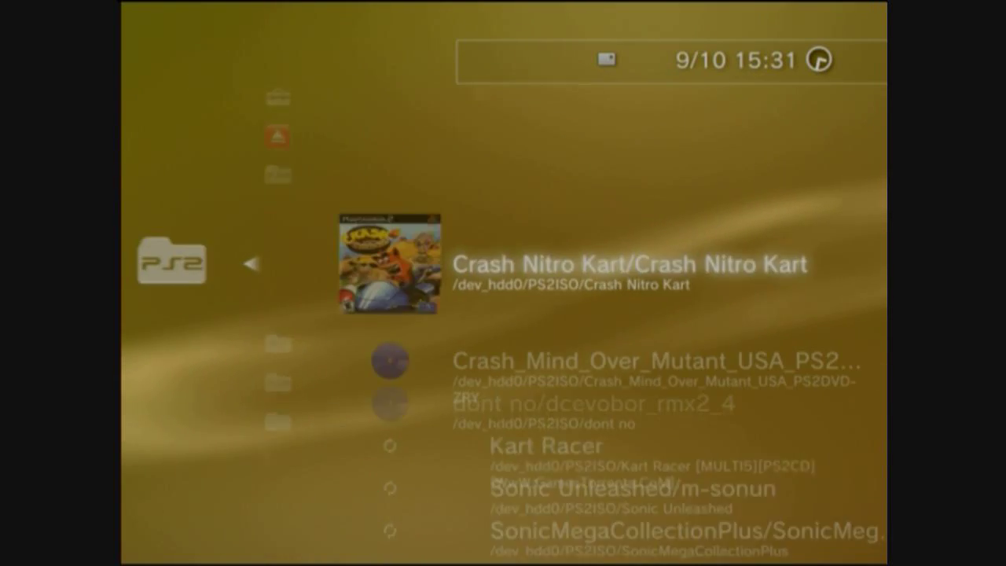
{"action": "key", "text": "Down"}
{"action": "key", "text": "Down"}
{"action": "key", "text": "Down"}
{"action": "key", "text": "Down"}
{"action": "key", "text": "Down"}
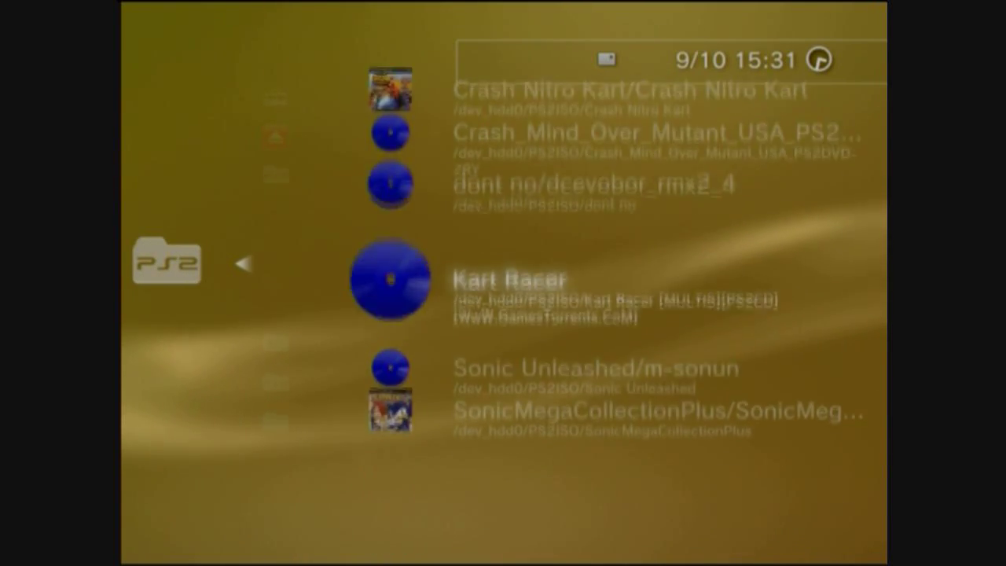
{"action": "key", "text": "Left"}
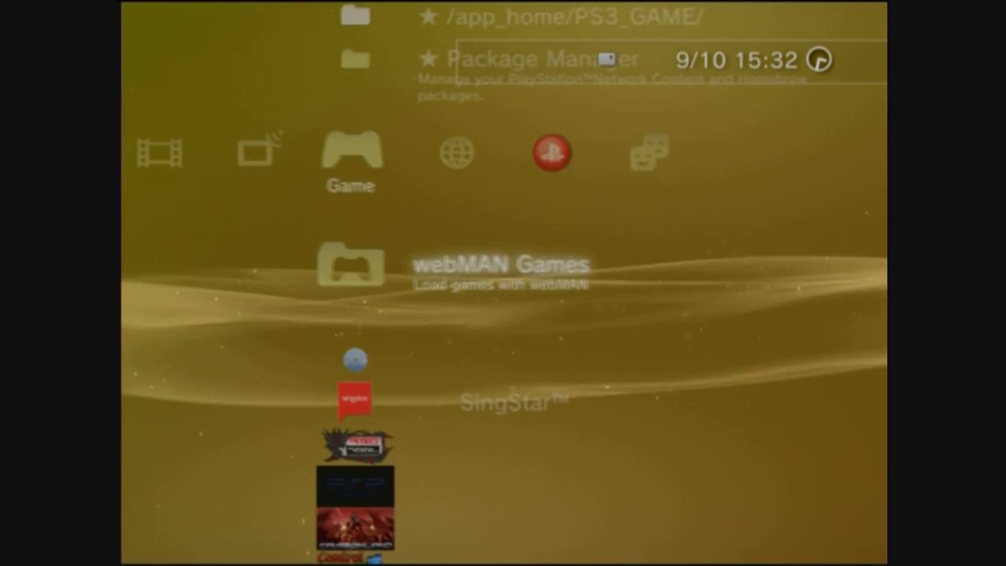
{"action": "key", "text": "Down"}
{"action": "key", "text": "Up"}
{"action": "key", "text": "Up"}
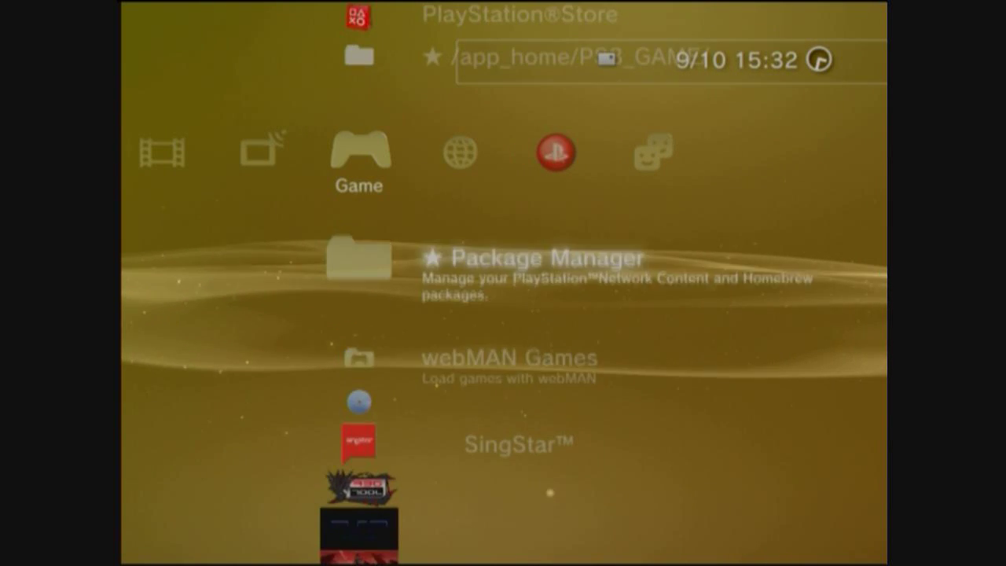
{"action": "key", "text": "Right"}
{"action": "key", "text": "Left"}
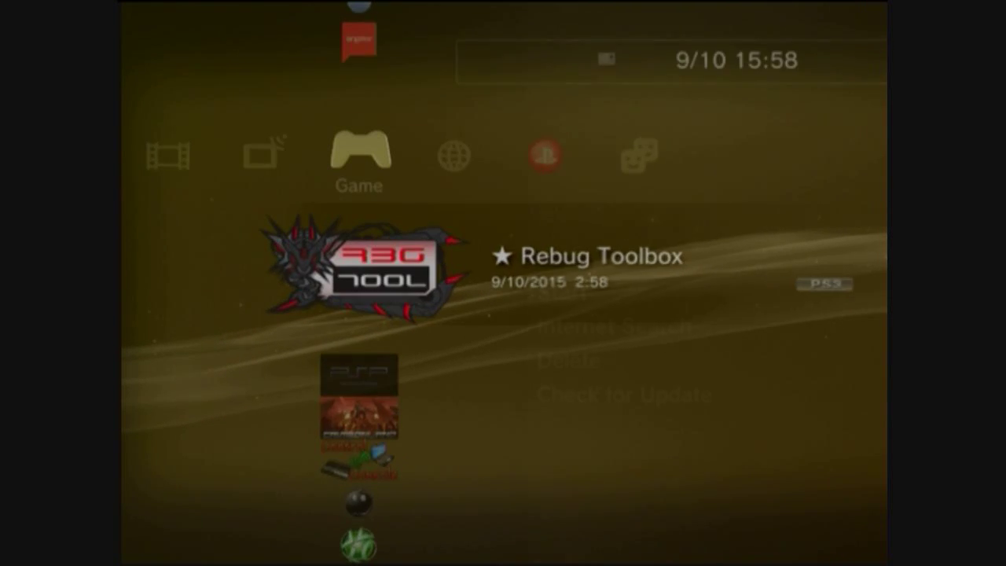
Delete Rebug Toolbox from the Game category and confirm the deletion.
{"action": "key", "text": "Menu"}
{"action": "key", "text": "Down"}
{"action": "key", "text": "Down"}
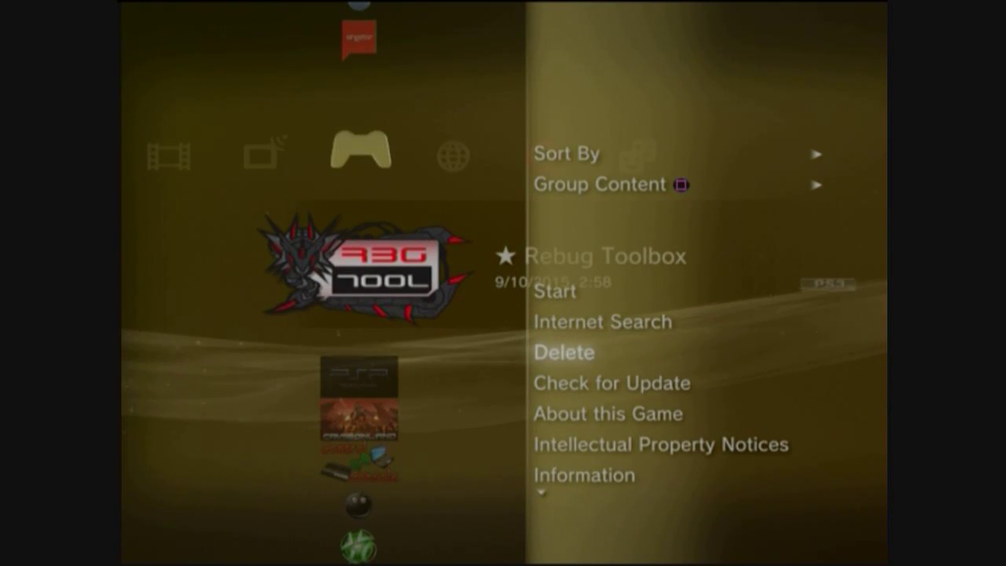
{"action": "key", "text": "Return"}
{"action": "key", "text": "Left"}
{"action": "key", "text": "Return"}
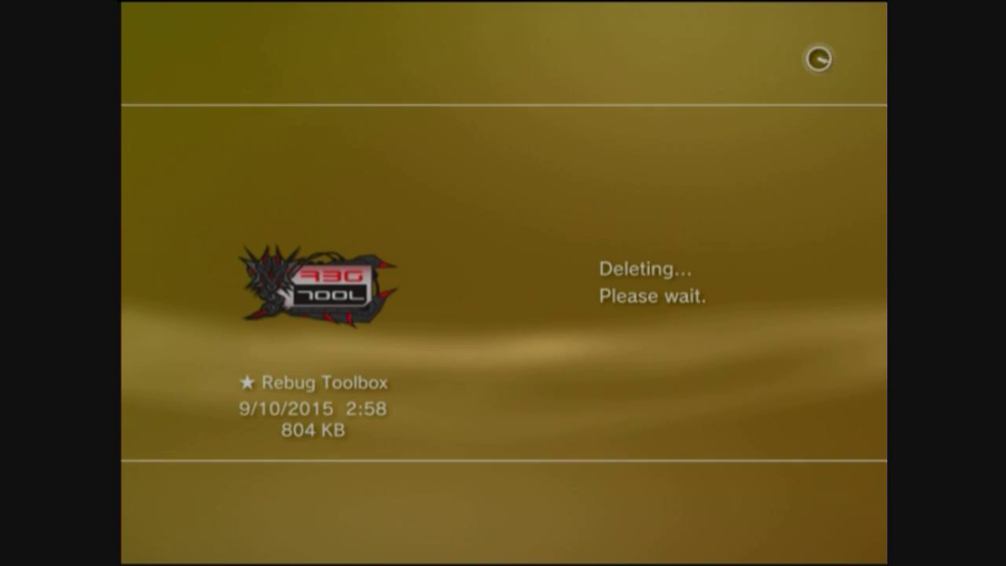
{"action": "key", "text": "Escape"}
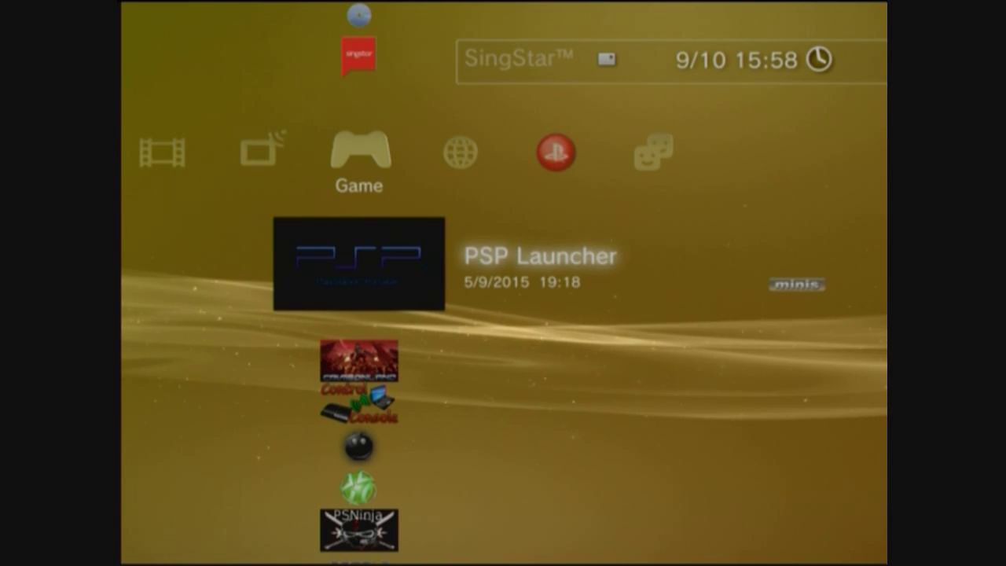
Install REBUG_TOOLBOX_02.02.06.pkg from PS3™ System Storage through Package Manager and return to the Game category.
{"action": "key", "text": "Up"}
{"action": "key", "text": "Up"}
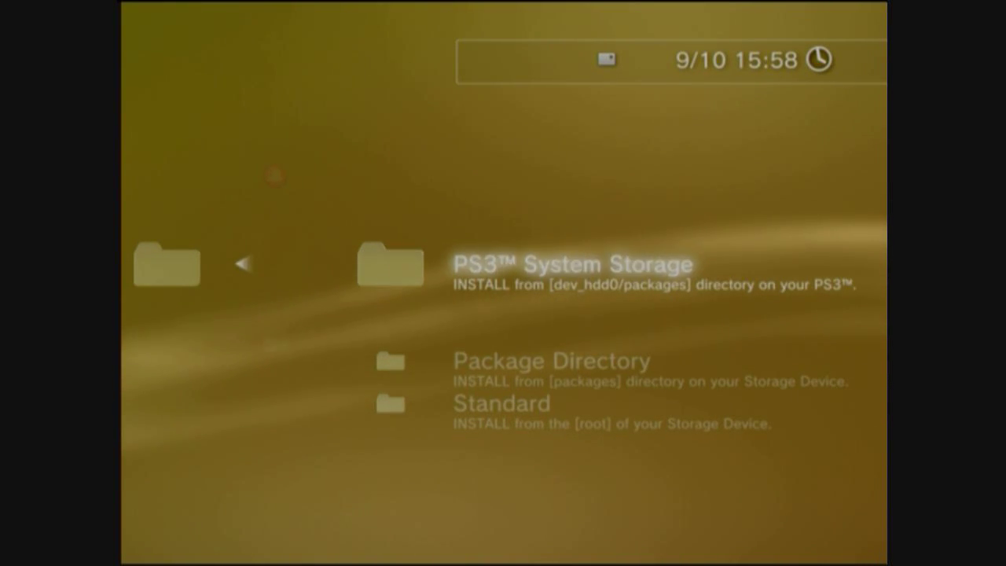
{"action": "key", "text": "Return"}
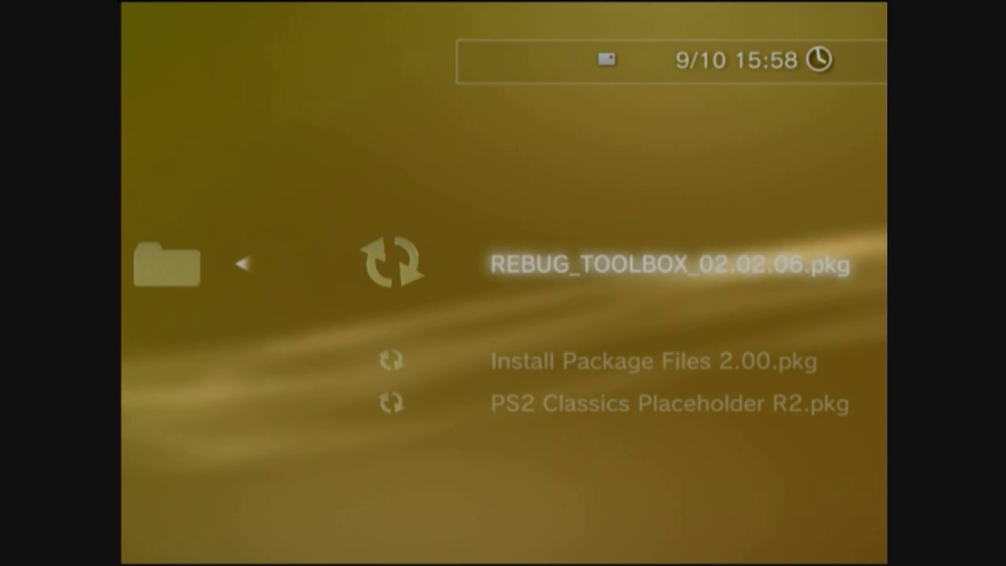
{"action": "key", "text": "Return"}
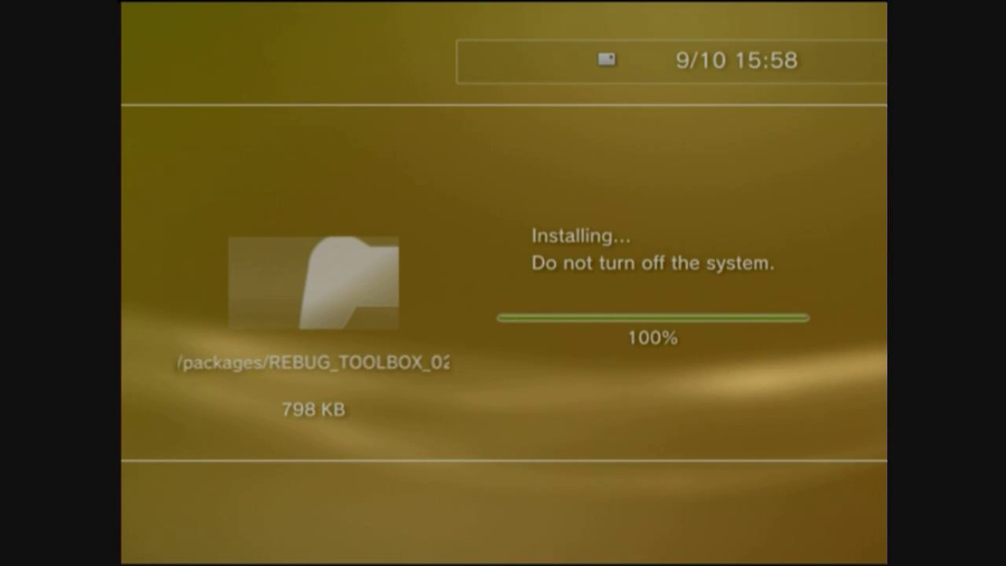
{"action": "key", "text": "Escape"}
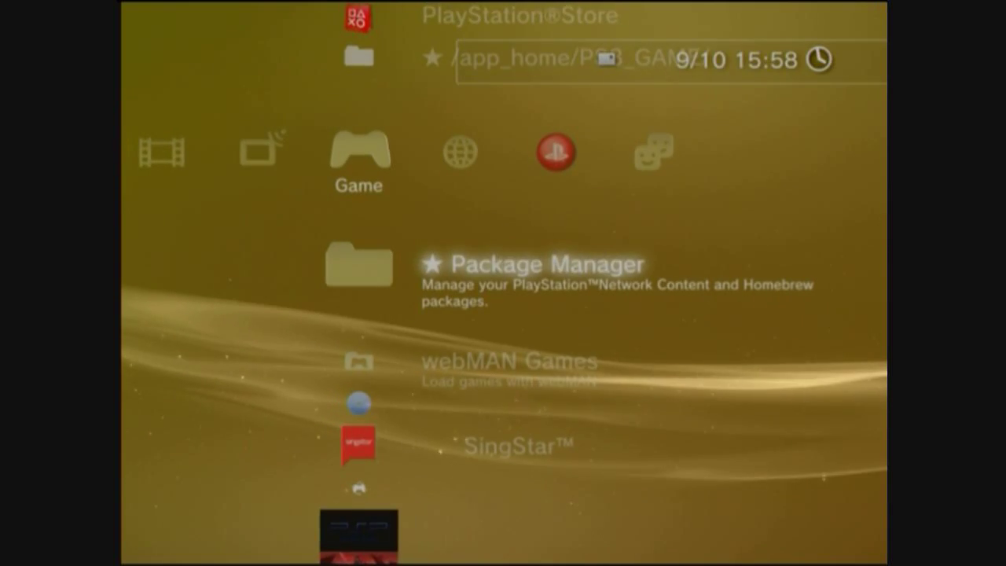
Start the newly installed Rebug Toolbox from the Game category.
{"action": "key", "text": "Down"}
{"action": "key", "text": "Down"}
{"action": "key", "text": "Down"}
{"action": "key", "text": "Down"}
{"action": "key", "text": "Down"}
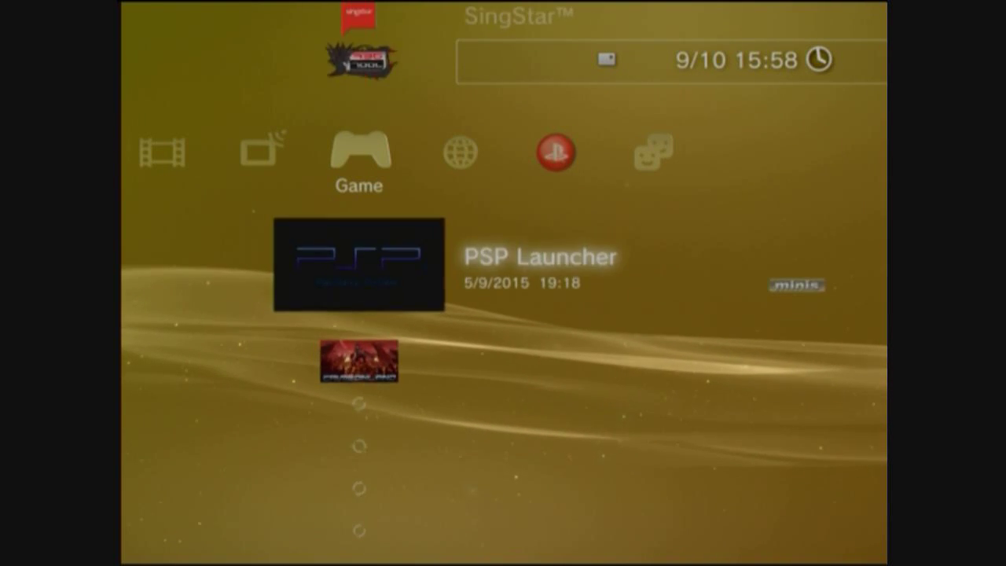
{"action": "key", "text": "Up"}
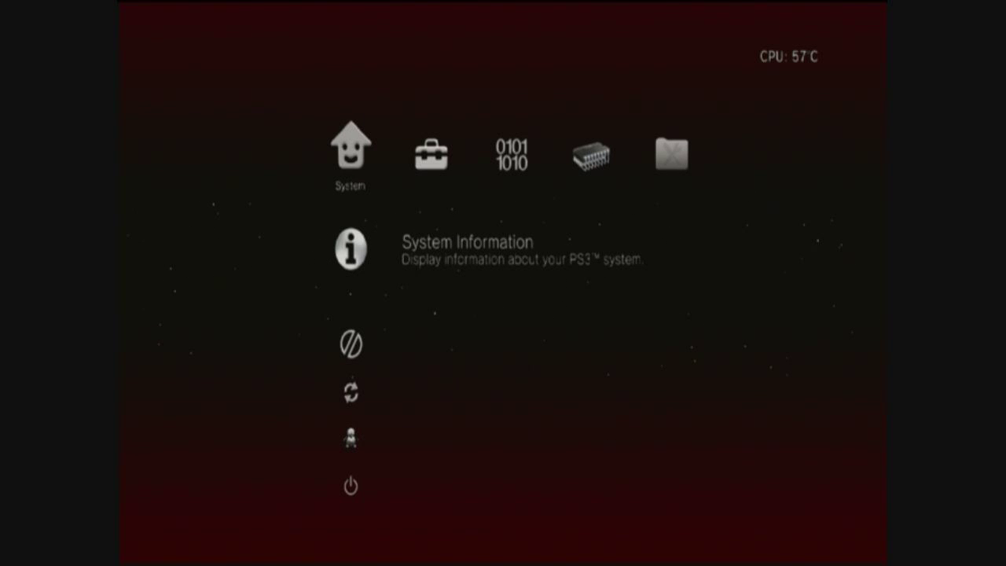
Examine the toolbox's Selector settings, including Toggle PS2 Emulator and Toggle webMAN, and quit Rebug Toolbox.
{"action": "key", "text": "Right"}
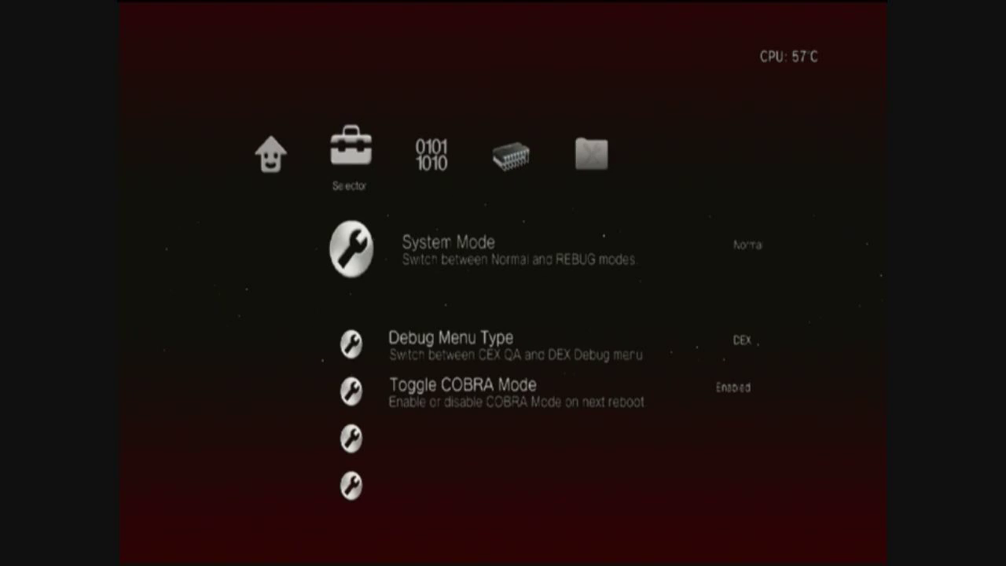
{"action": "key", "text": "Down"}
{"action": "key", "text": "Down"}
{"action": "key", "text": "Down"}
{"action": "key", "text": "Down"}
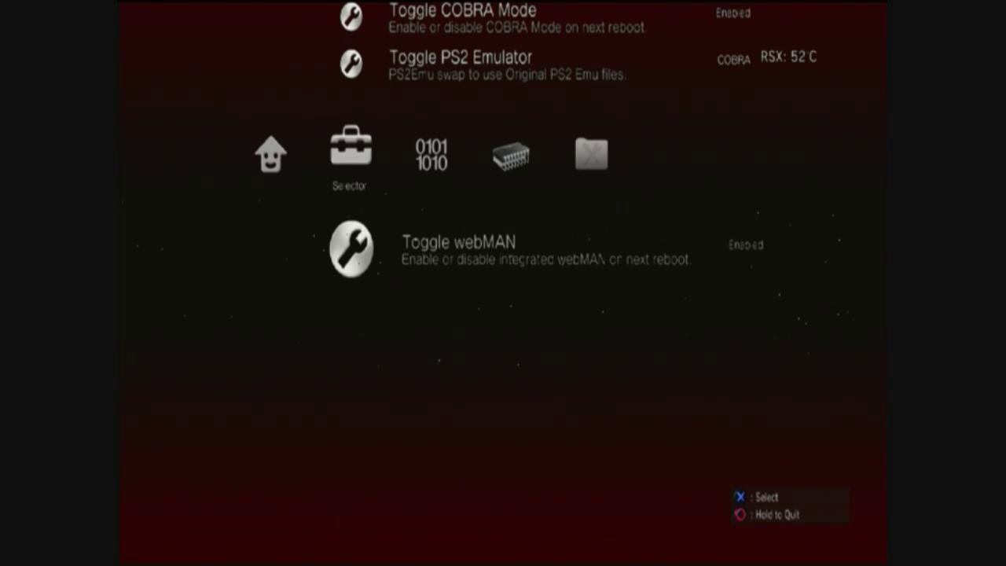
{"action": "key", "text": "Up"}
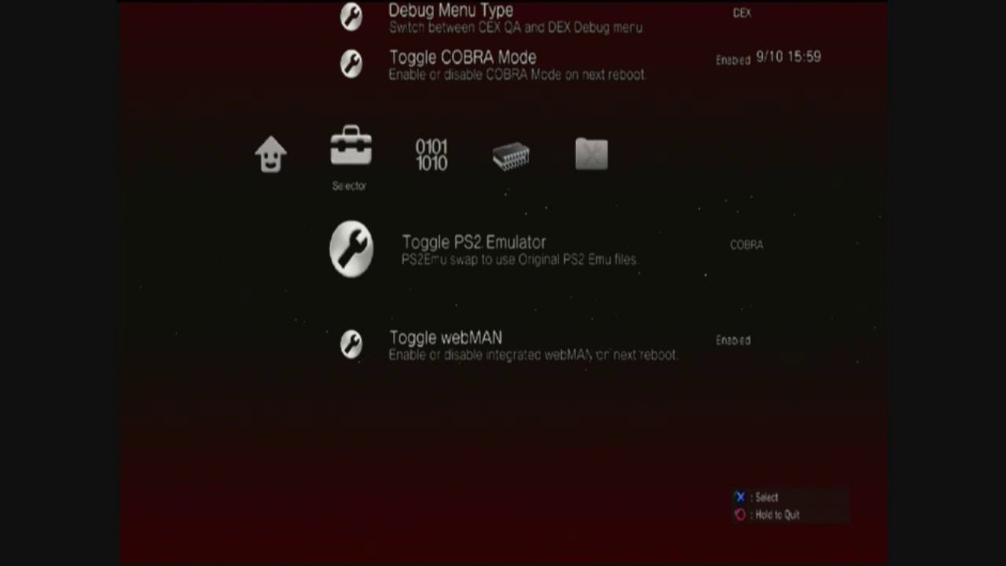
{"action": "key", "text": "Left"}
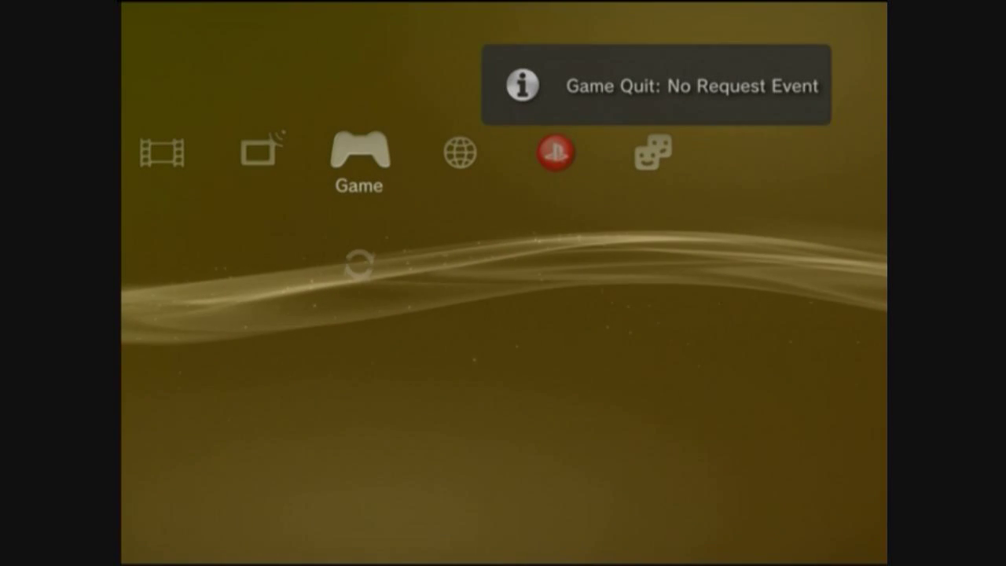
Open System Settings in the console's Settings category.
{"action": "key", "text": "Left"}
{"action": "key", "text": "Left"}
{"action": "key", "text": "Left"}
{"action": "key", "text": "Left"}
{"action": "key", "text": "Left"}
{"action": "key", "text": "Left"}
{"action": "key", "text": "Right"}
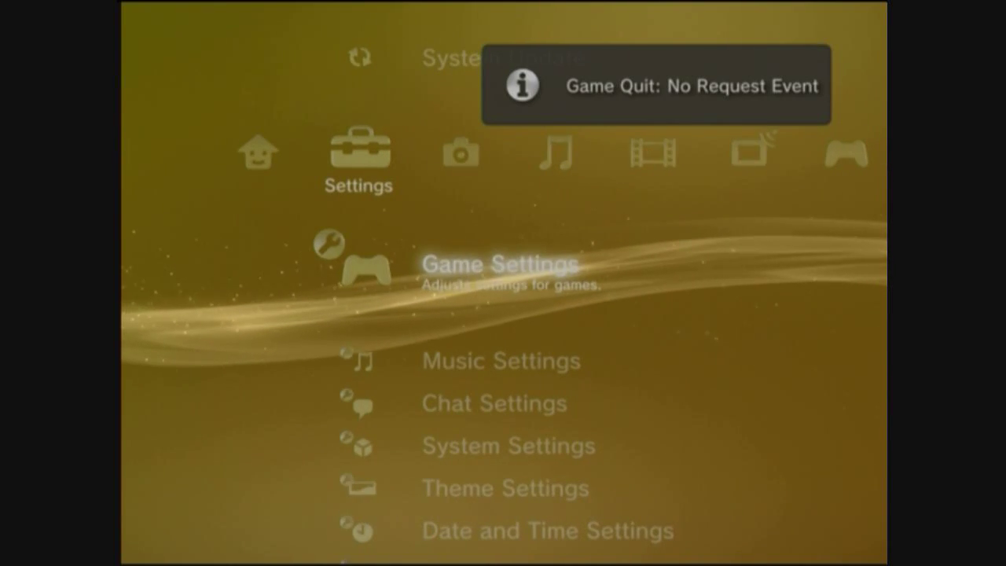
{"action": "key", "text": "Down"}
{"action": "key", "text": "Down"}
{"action": "key", "text": "Down"}
{"action": "key", "text": "Down"}
{"action": "key", "text": "Down"}
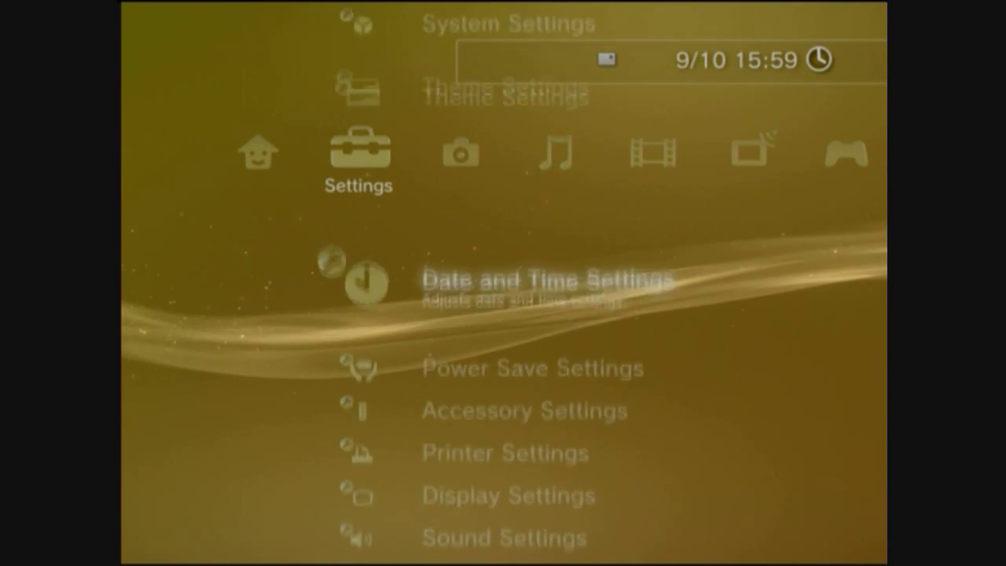
{"action": "key", "text": "Down"}
{"action": "key", "text": "Down"}
{"action": "key", "text": "Up"}
{"action": "key", "text": "Up"}
{"action": "key", "text": "Up"}
{"action": "key", "text": "Up"}
{"action": "key", "text": "Up"}
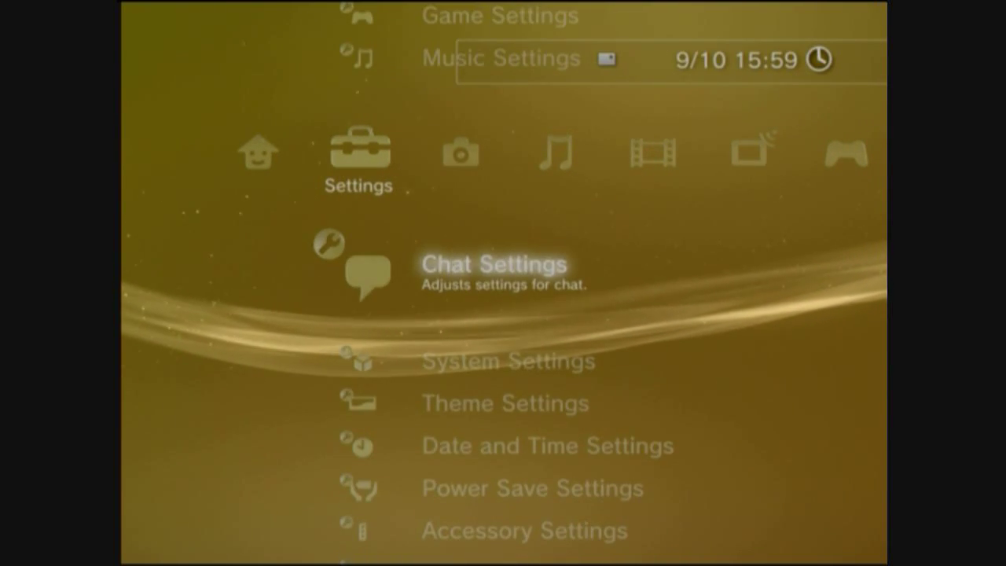
{"action": "key", "text": "Down"}
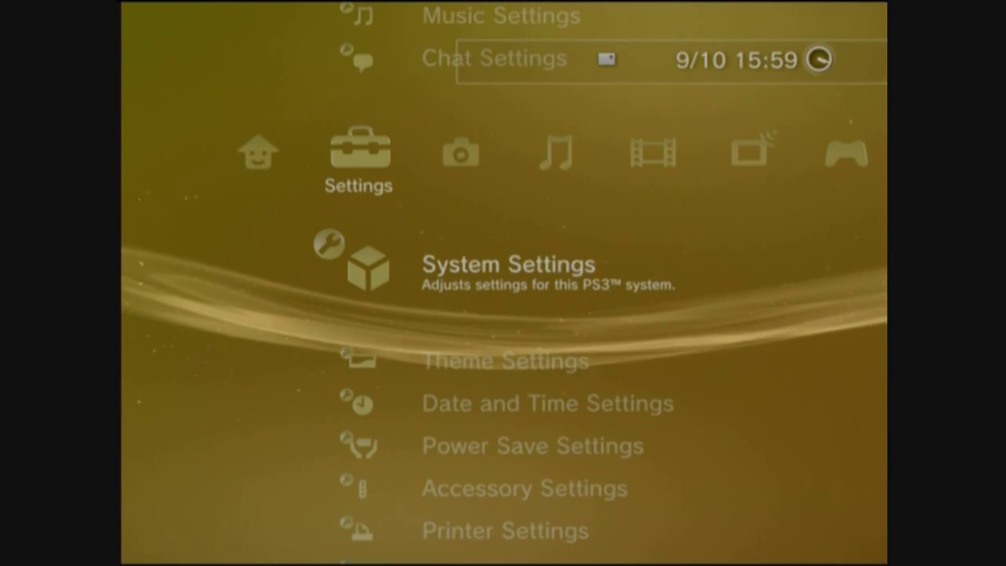
{"action": "key", "text": "Return"}
Check the software version and free space under System Information in System Settings, and return to the Settings category.
{"action": "key", "text": "Down"}
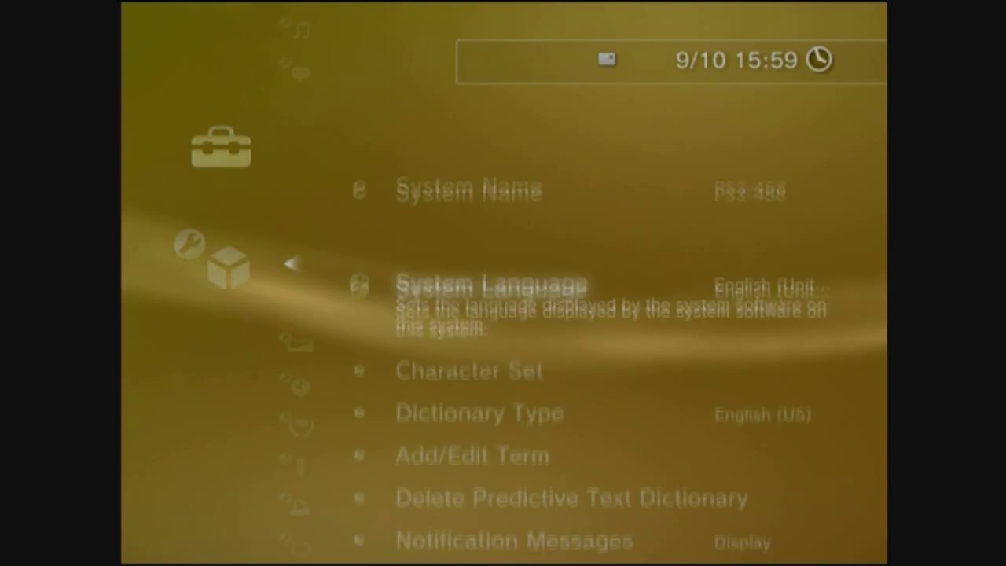
{"action": "key", "text": "Down"}
{"action": "key", "text": "Down"}
{"action": "key", "text": "Down"}
{"action": "key", "text": "Down"}
{"action": "key", "text": "Down"}
{"action": "key", "text": "Down"}
{"action": "key", "text": "Down"}
{"action": "key", "text": "Down"}
{"action": "key", "text": "Down"}
{"action": "key", "text": "Down"}
{"action": "key", "text": "Down"}
{"action": "key", "text": "Down"}
{"action": "key", "text": "Down"}
{"action": "key", "text": "Down"}
{"action": "key", "text": "Down"}
{"action": "key", "text": "Down"}
{"action": "key", "text": "Down"}
{"action": "key", "text": "Down"}
{"action": "key", "text": "Down"}
{"action": "key", "text": "Down"}
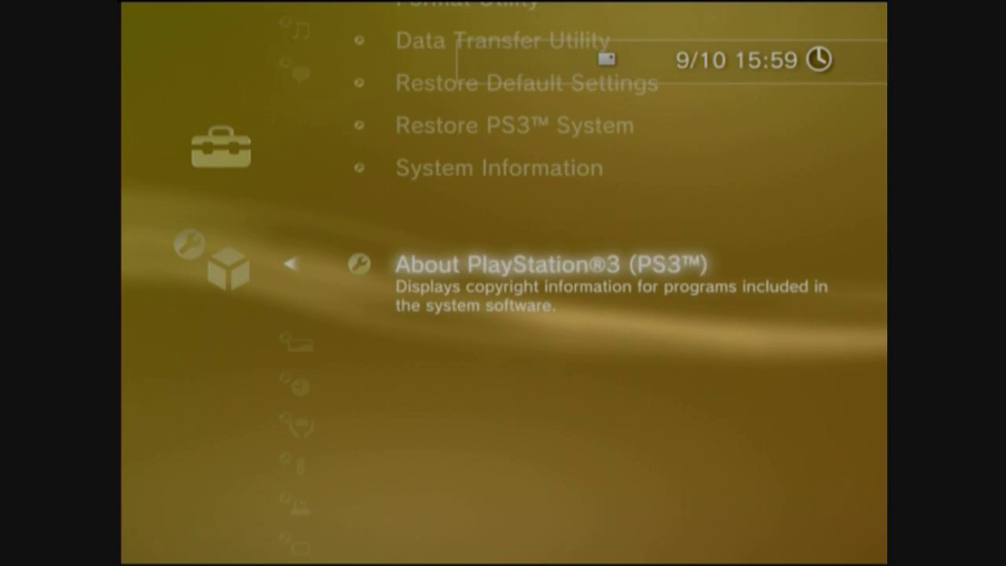
{"action": "key", "text": "Up"}
{"action": "key", "text": "Return"}
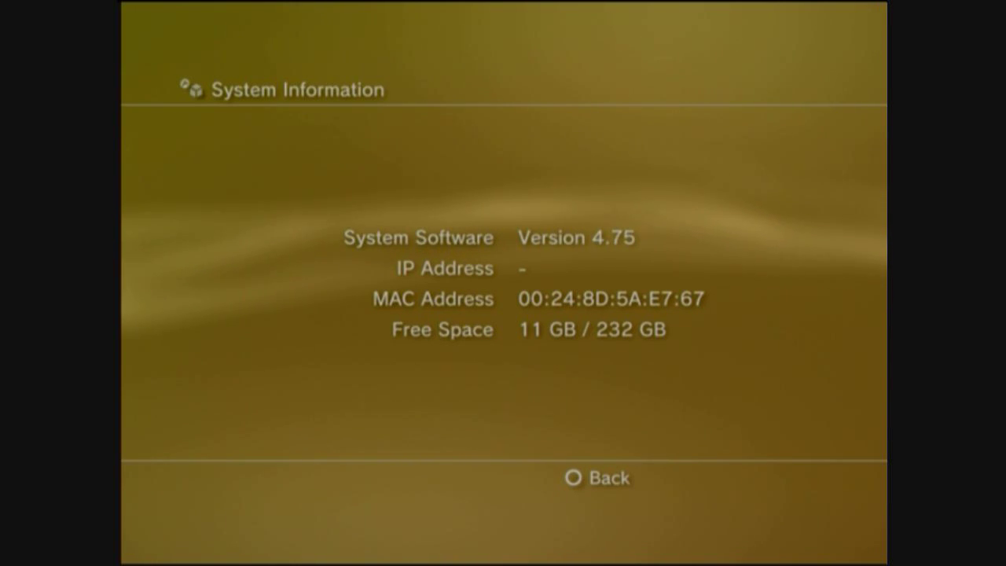
{"action": "key", "text": "Escape"}
{"action": "key", "text": "Escape"}
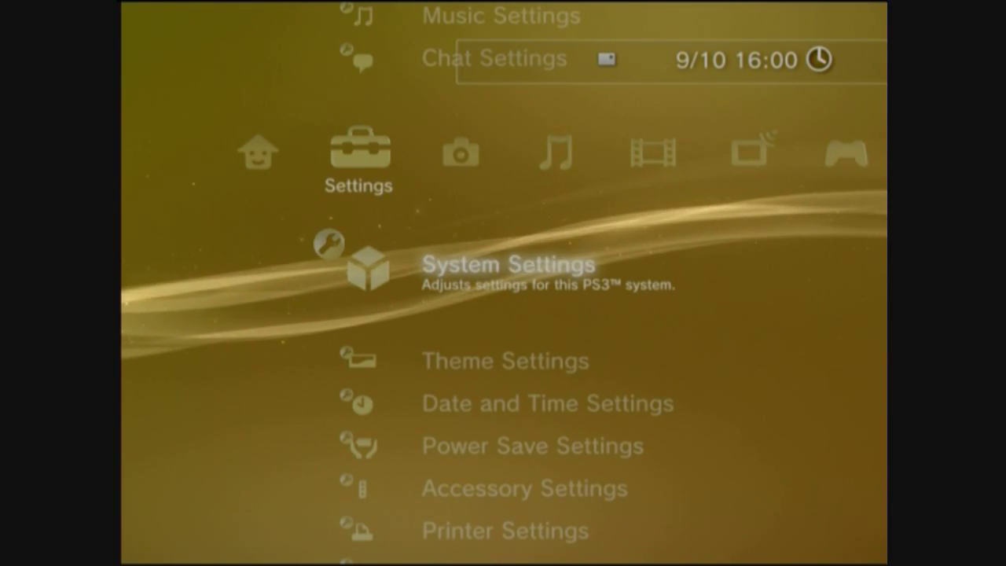
Examine the installed applications in the Game category, from Rebug Toolbox through Control Console API, mmCM and PSN Patch to PSNinja_v4.
{"action": "key", "text": "Left"}
{"action": "key", "text": "Right"}
{"action": "key", "text": "Right"}
{"action": "key", "text": "Right"}
{"action": "key", "text": "Right"}
{"action": "key", "text": "Right"}
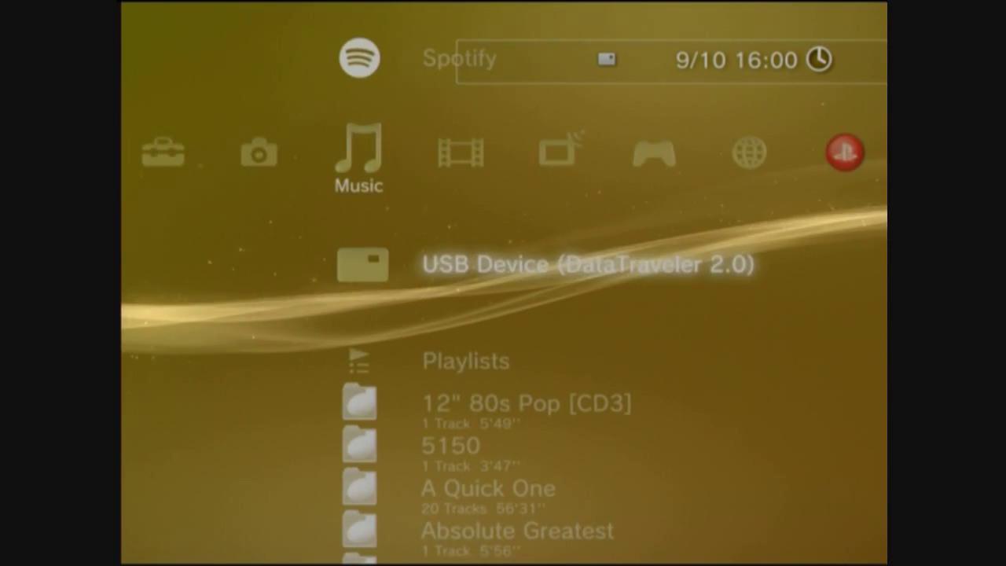
{"action": "key", "text": "Right"}
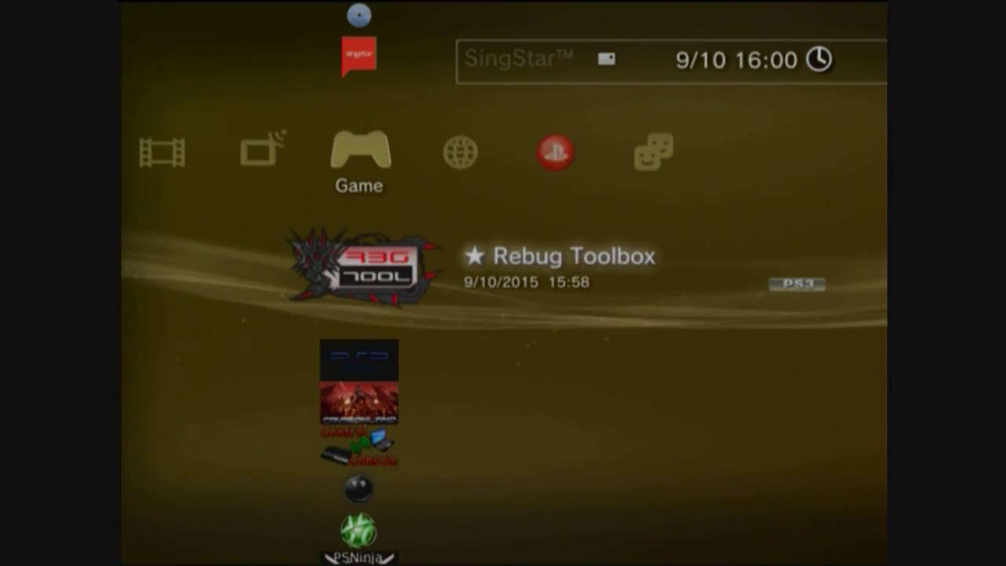
{"action": "key", "text": "Down"}
{"action": "key", "text": "Down"}
{"action": "key", "text": "Down"}
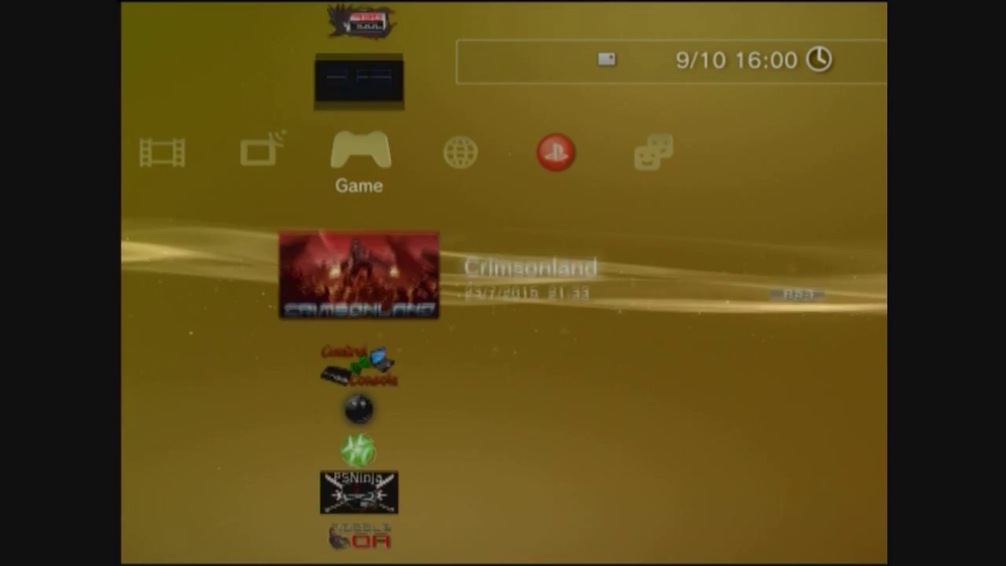
{"action": "key", "text": "Down"}
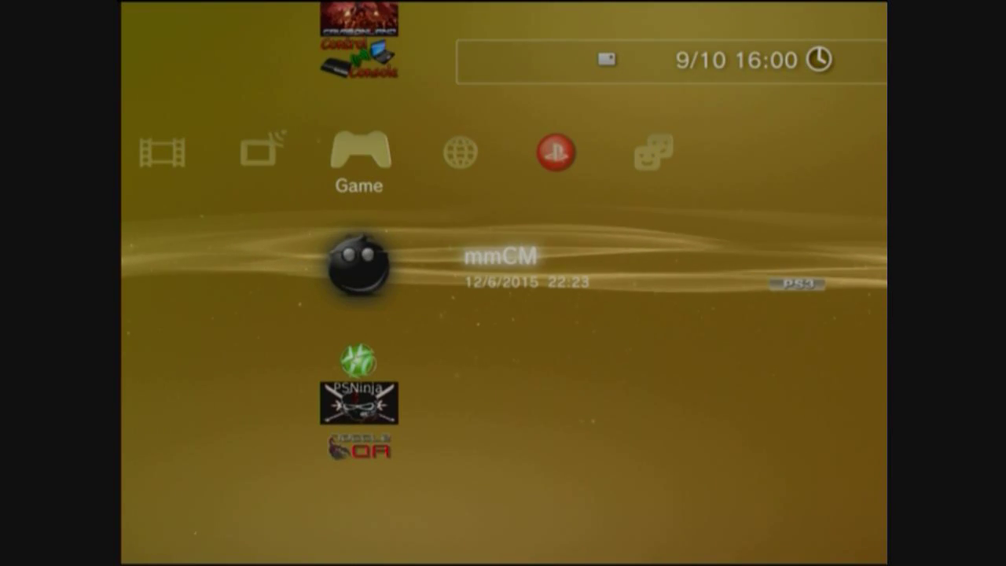
{"action": "key", "text": "Down"}
{"action": "key", "text": "Down"}
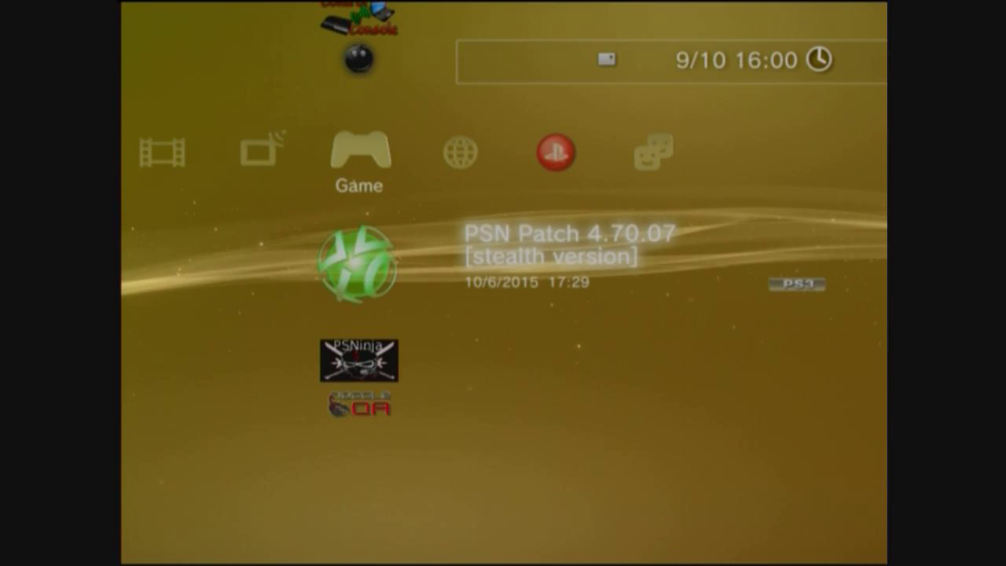
{"action": "key", "text": "Up"}
{"action": "key", "text": "Up"}
{"action": "key", "text": "Up"}
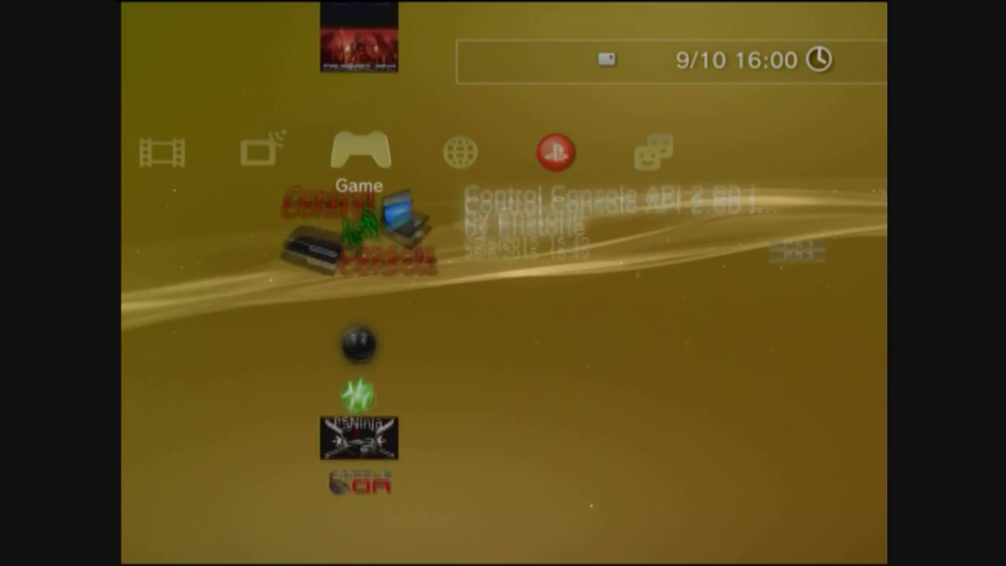
{"action": "key", "text": "Up"}
{"action": "key", "text": "Down"}
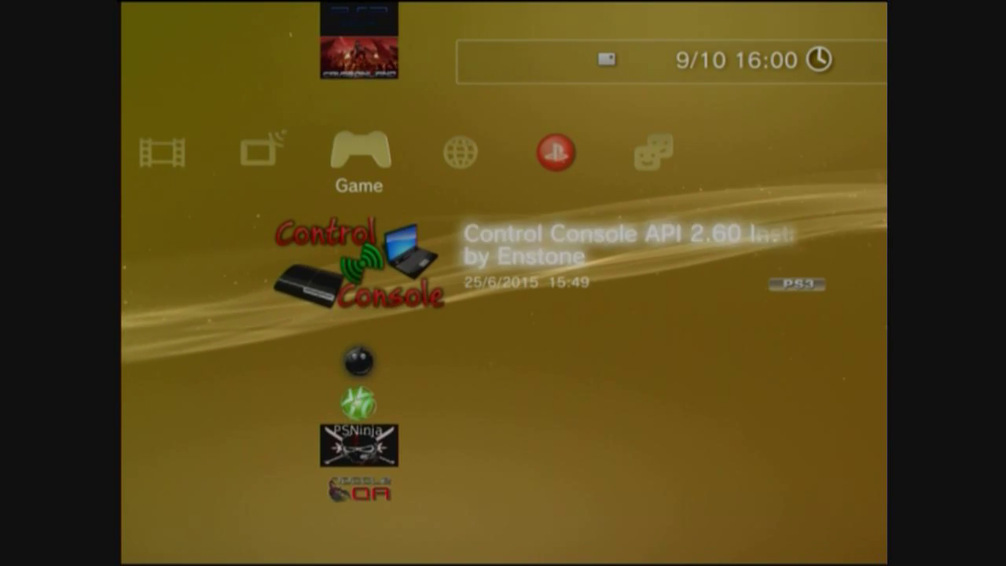
{"action": "key", "text": "Down"}
{"action": "key", "text": "Down"}
{"action": "key", "text": "Down"}
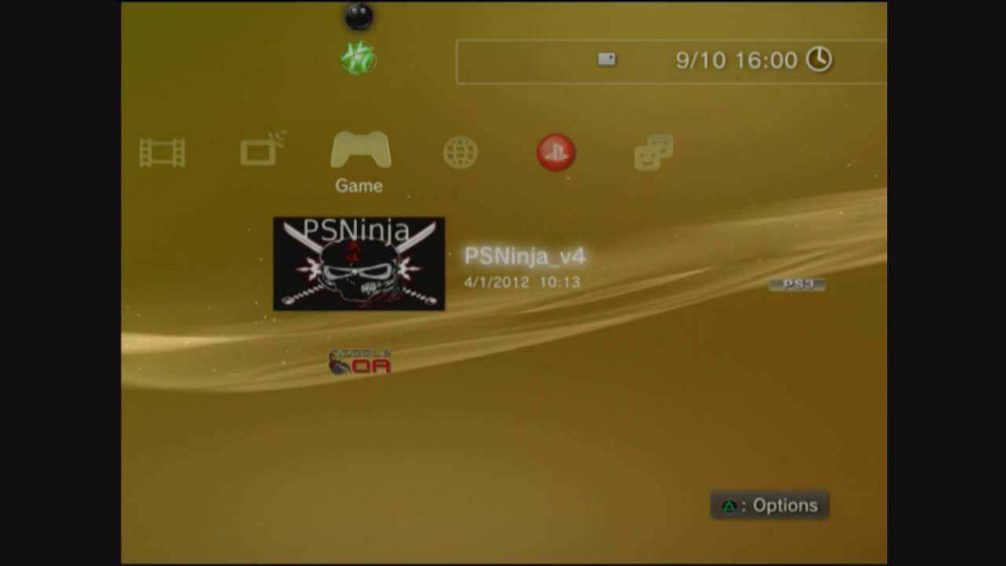
{"action": "key", "text": "Up"}
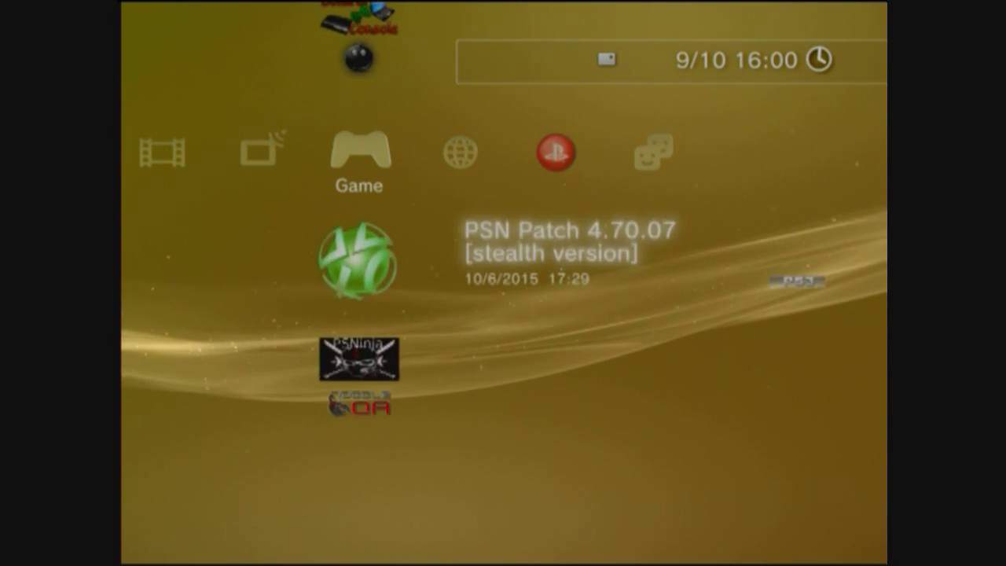
{"action": "key", "text": "Up"}
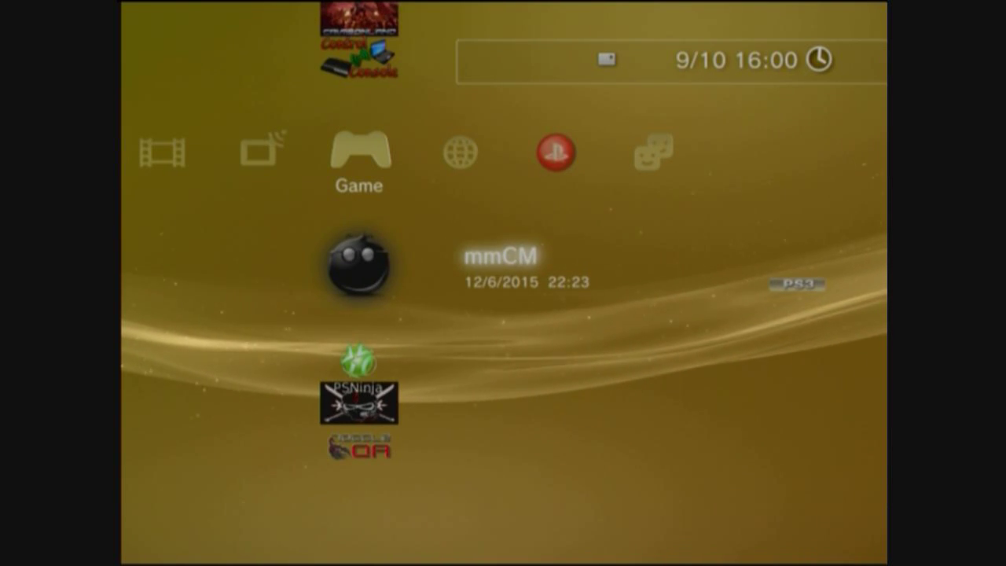
{"action": "key", "text": "Up"}
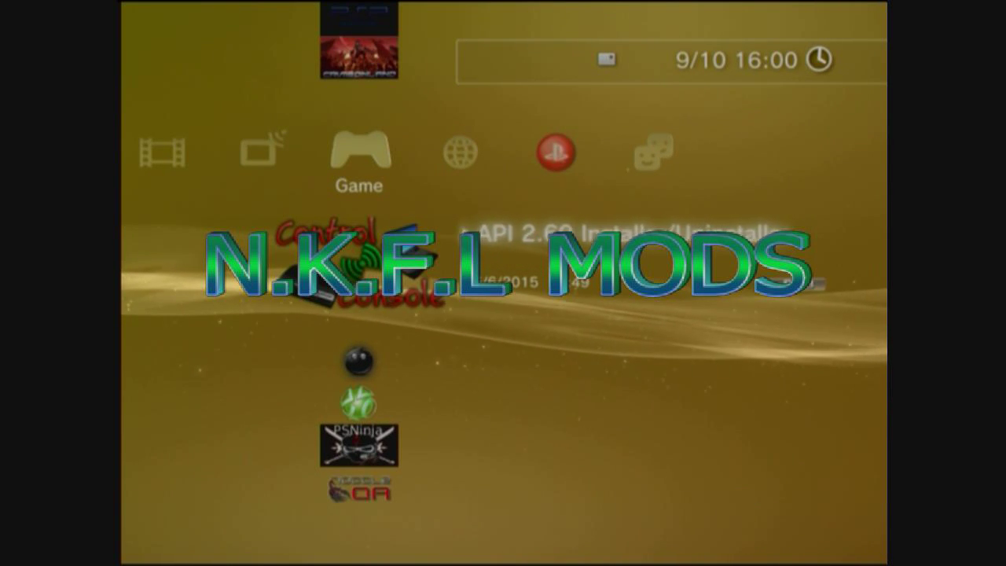
{"action": "key", "text": "Up"}
{"action": "key", "text": "Up"}
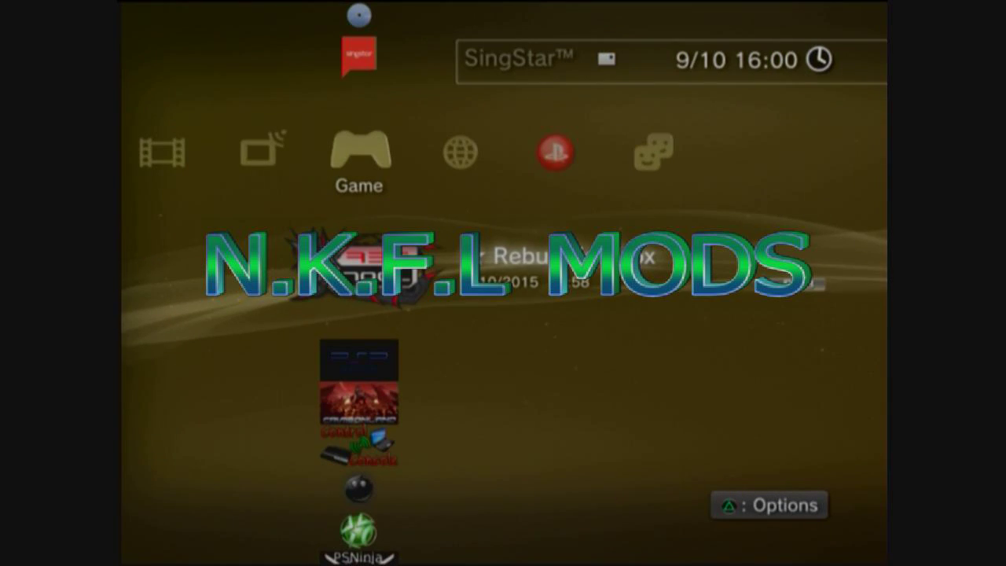
{"action": "key", "text": "Left"}
{"action": "key", "text": "Left"}
{"action": "key", "text": "Left"}
{"action": "key", "text": "Left"}
{"action": "key", "text": "Left"}
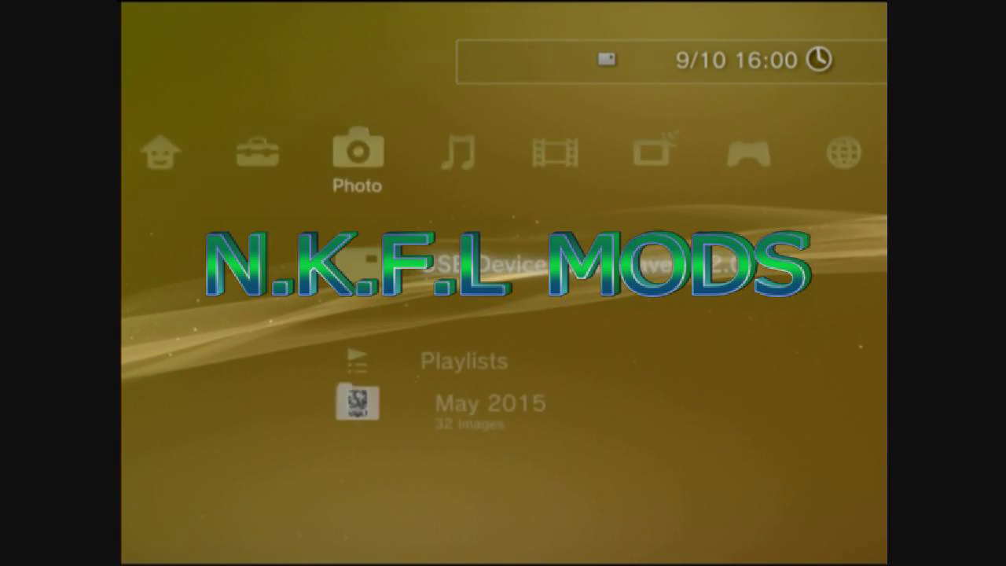